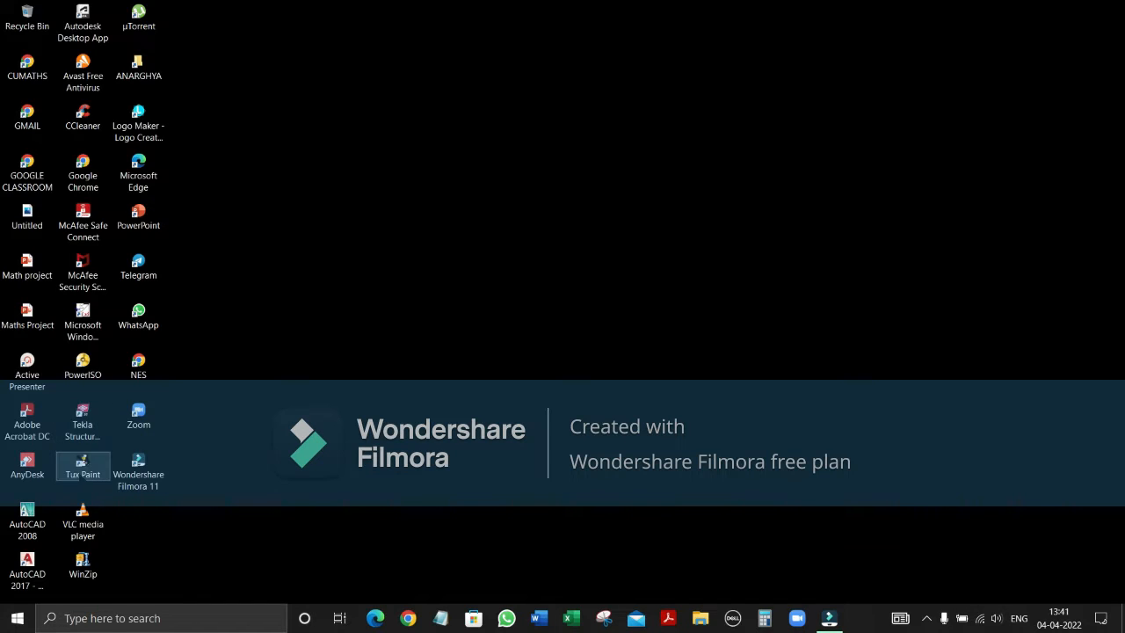
- Open Tux Paint and browse the Stamp tool's collections to the space stamps with the Apollo lunar lander
double_click(82, 466)
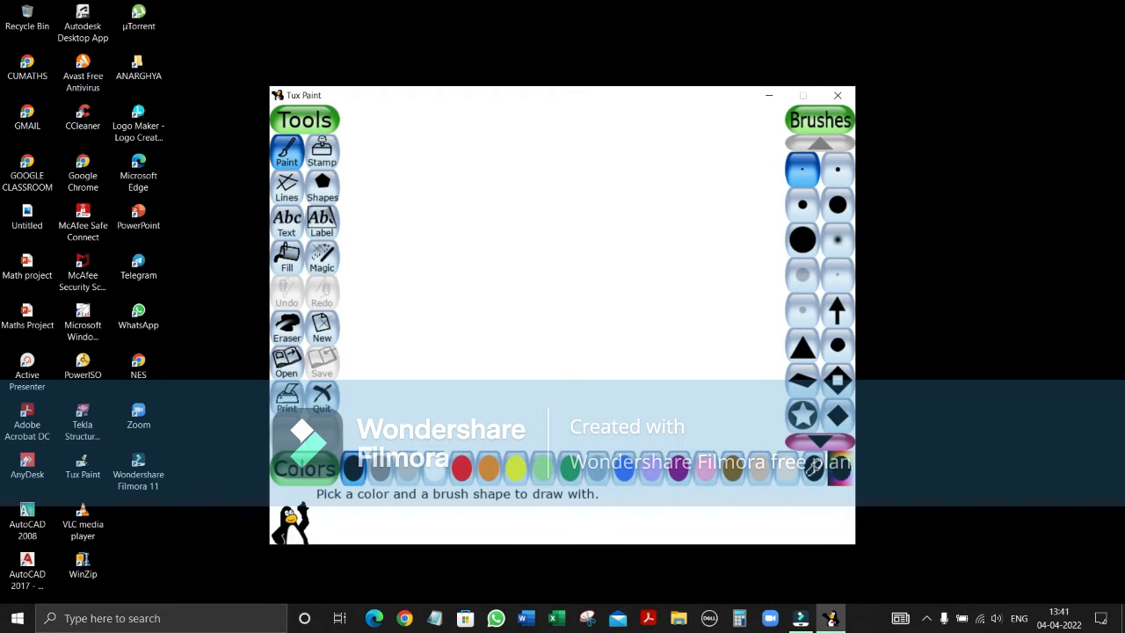
left_click(322, 155)
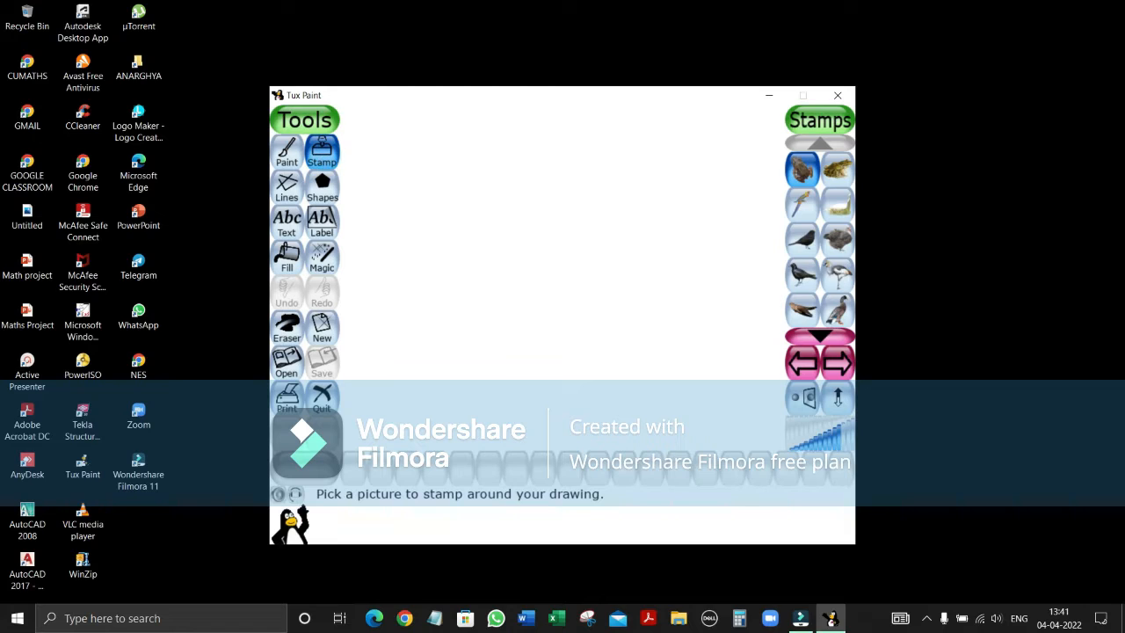
left_click(840, 364)
left_click(839, 364)
left_click(840, 363)
left_click(842, 367)
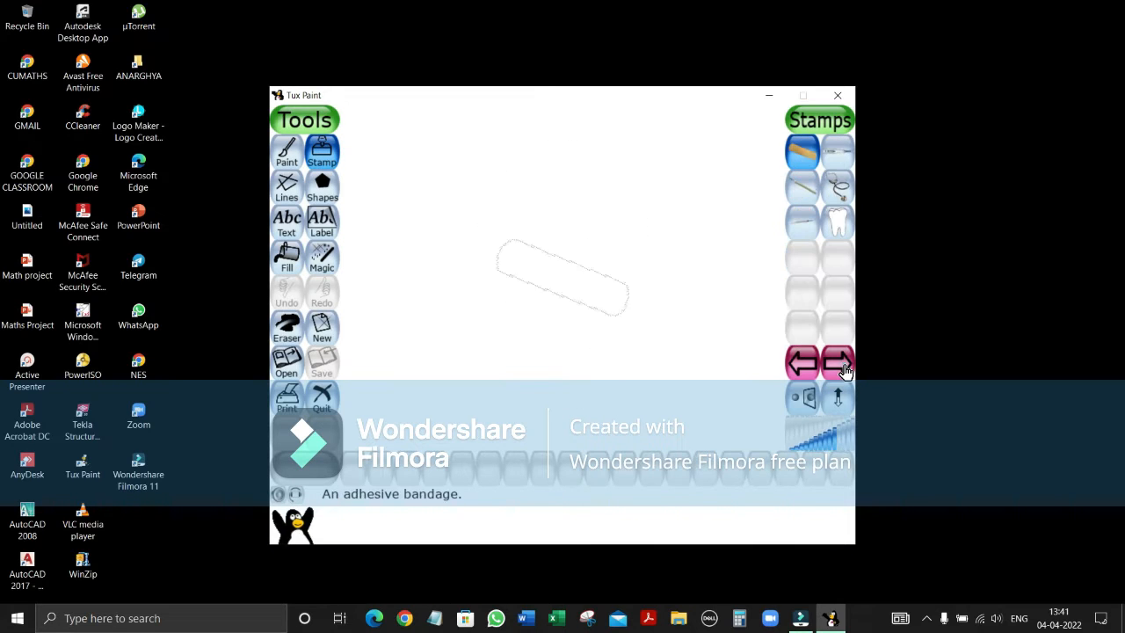
left_click(840, 364)
left_click(840, 363)
left_click(840, 363)
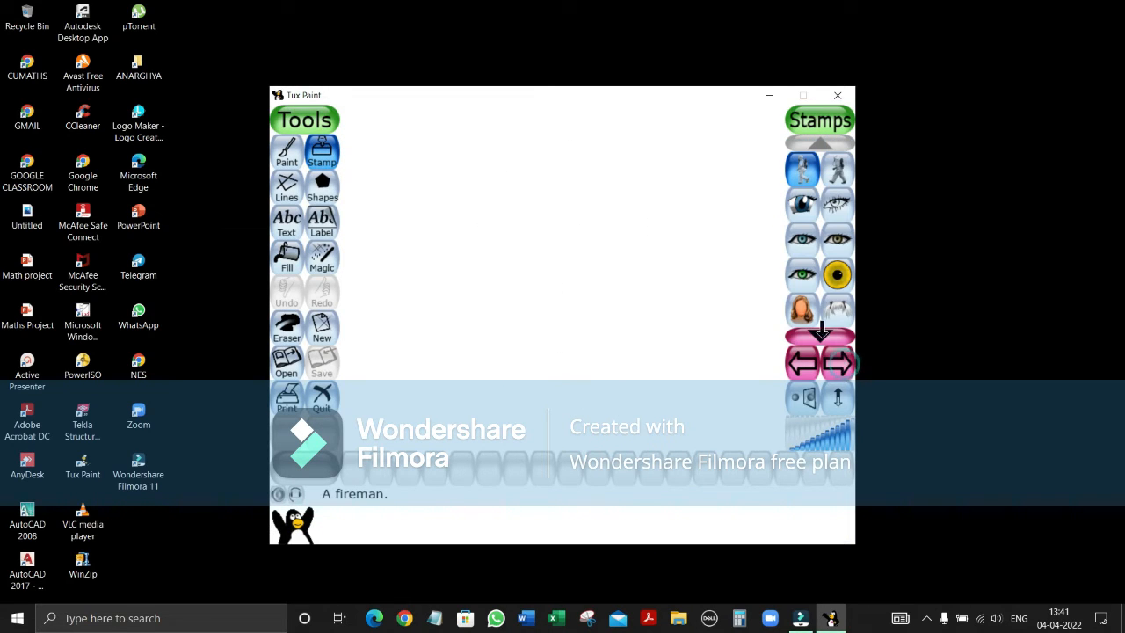
left_click(839, 373)
left_click(839, 373)
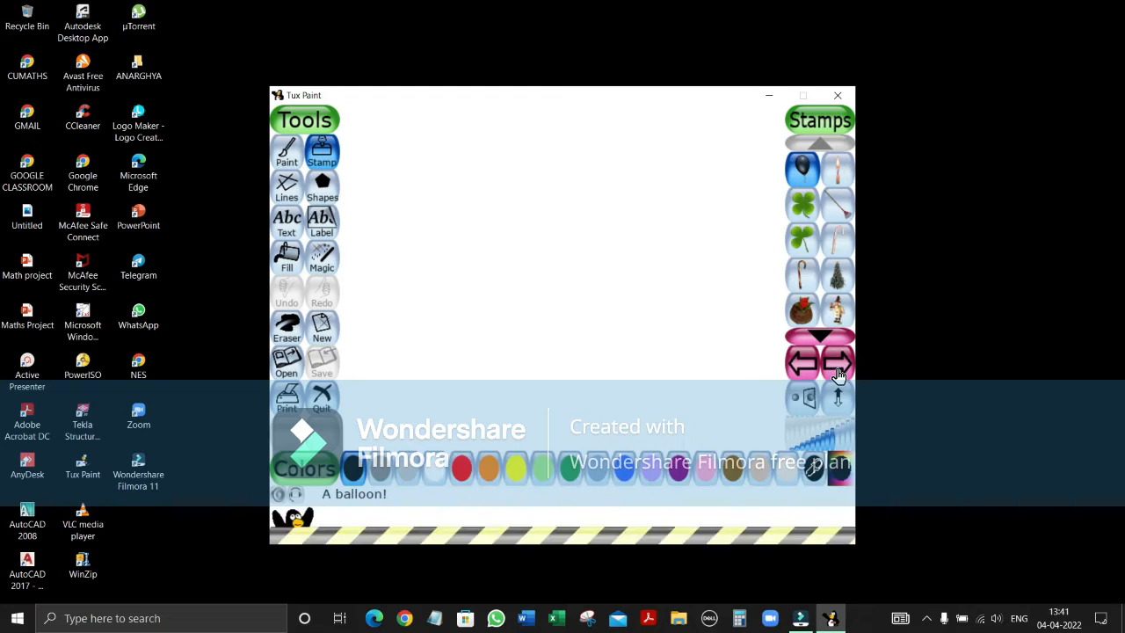
left_click(839, 373)
left_click(839, 369)
left_click(799, 374)
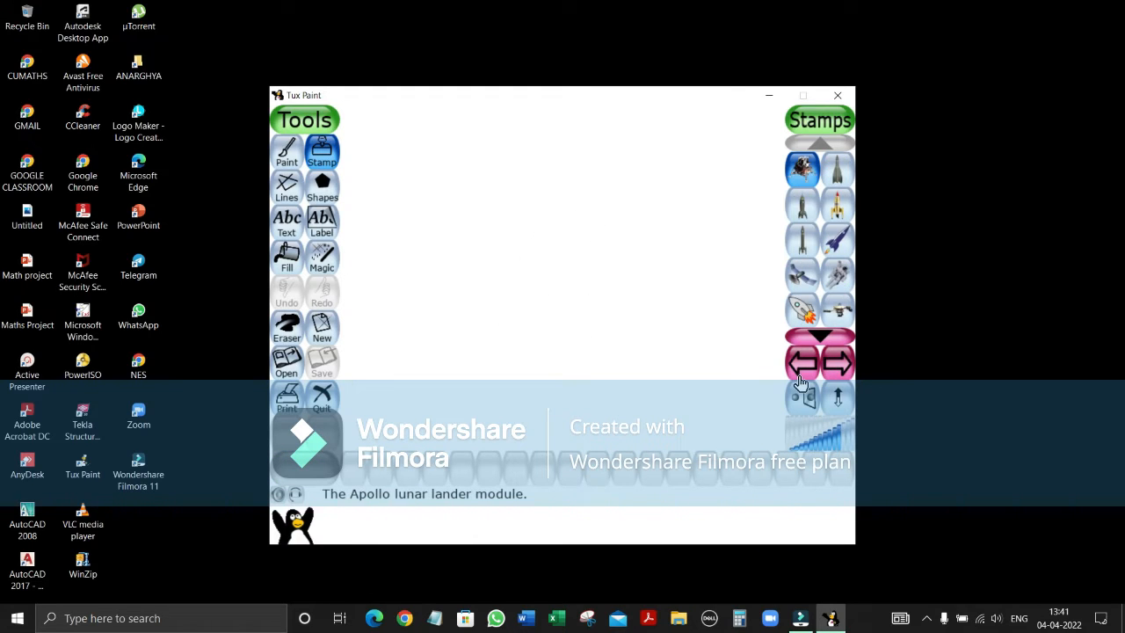
- Place a Sun stamp in the upper-left area of the blank drawing
left_click(817, 336)
left_click(817, 335)
left_click(817, 336)
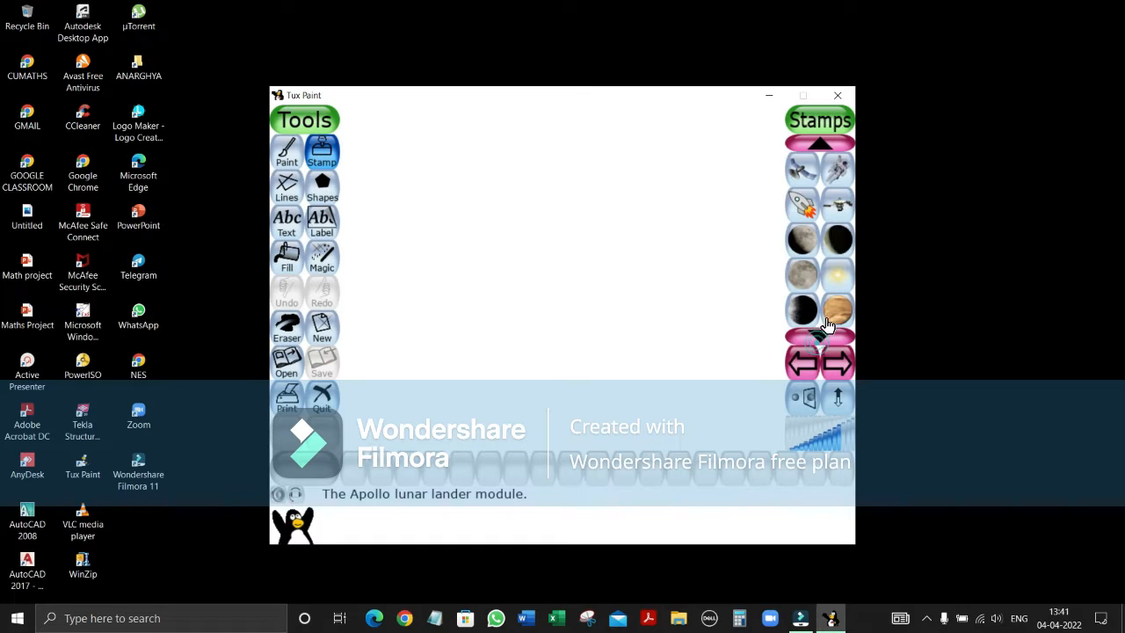
left_click(841, 276)
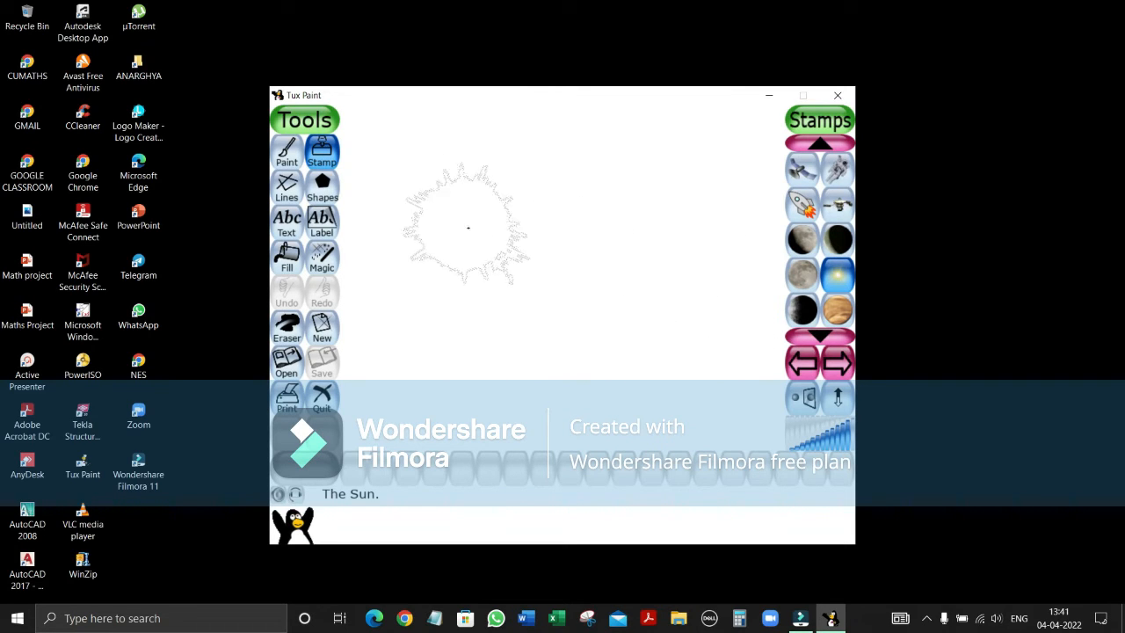
left_click(468, 229)
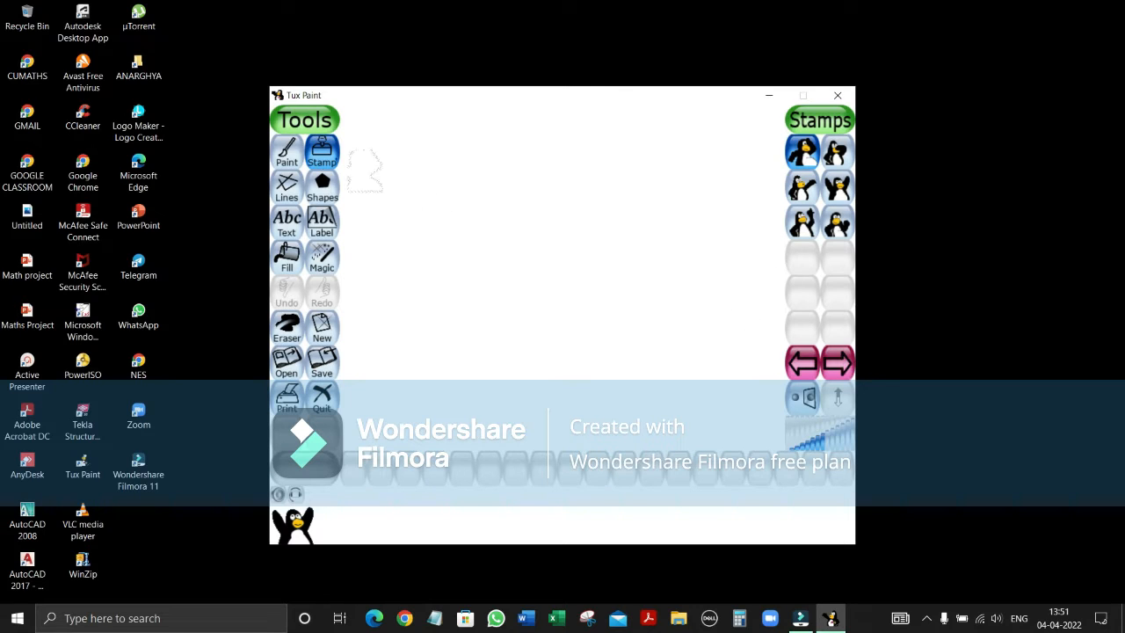
- Bring up the space stamp collection and place a half-lit moon stamp at the largest size in the middle of the blank drawing
left_click(827, 362)
left_click(827, 362)
left_click(828, 362)
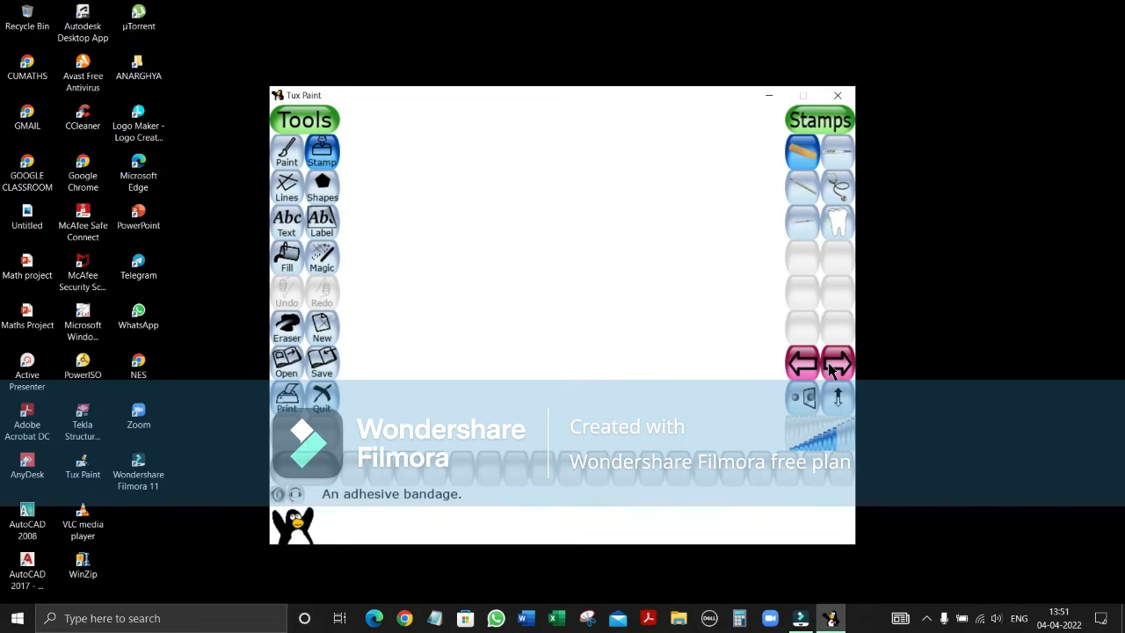
left_click(827, 362)
left_click(827, 362)
left_click(828, 362)
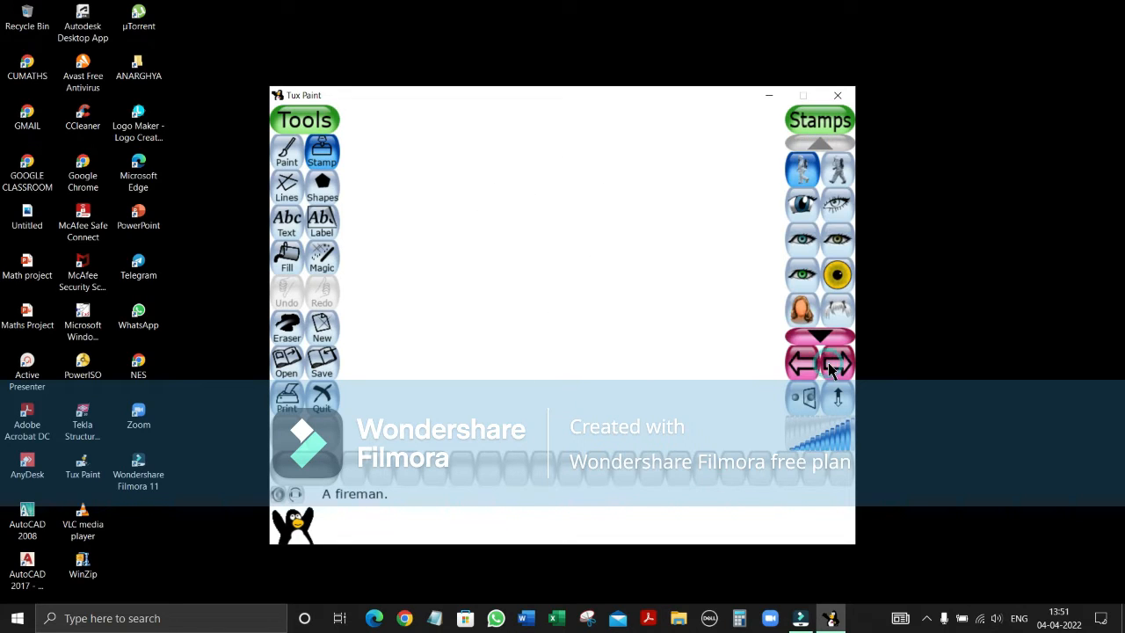
left_click(834, 363)
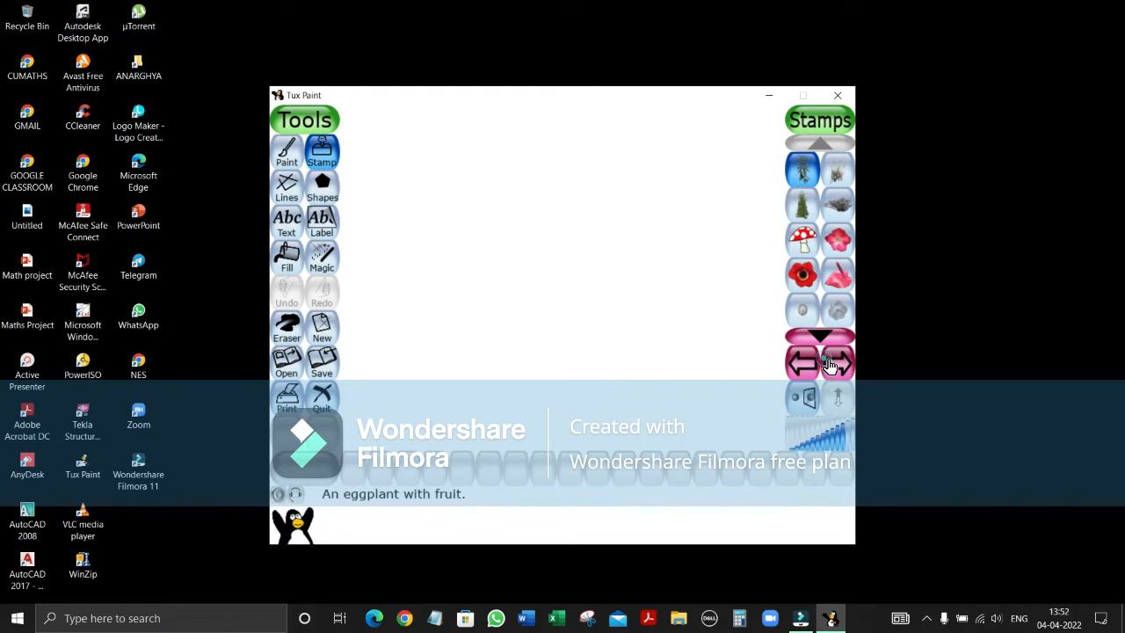
left_click(837, 364)
left_click(836, 364)
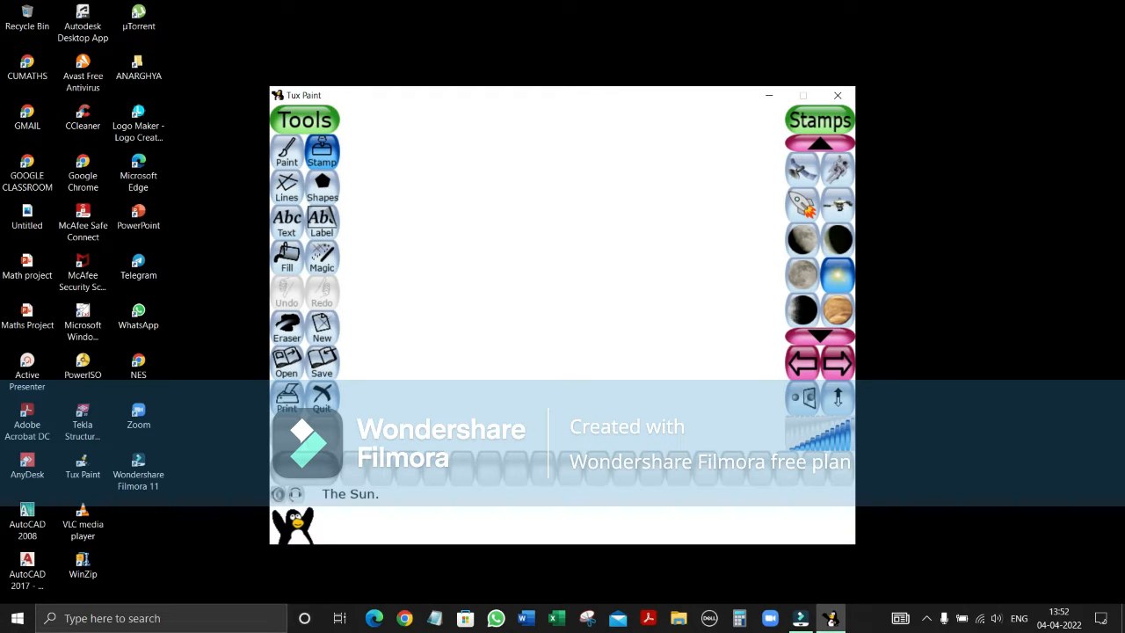
left_click(807, 238)
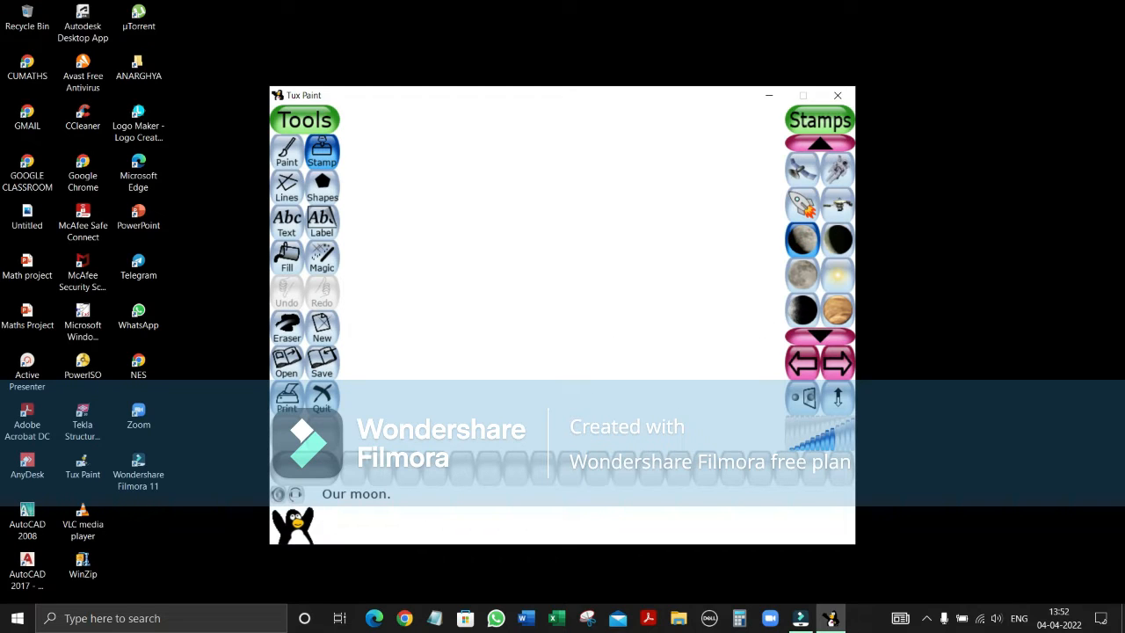
left_click(849, 446)
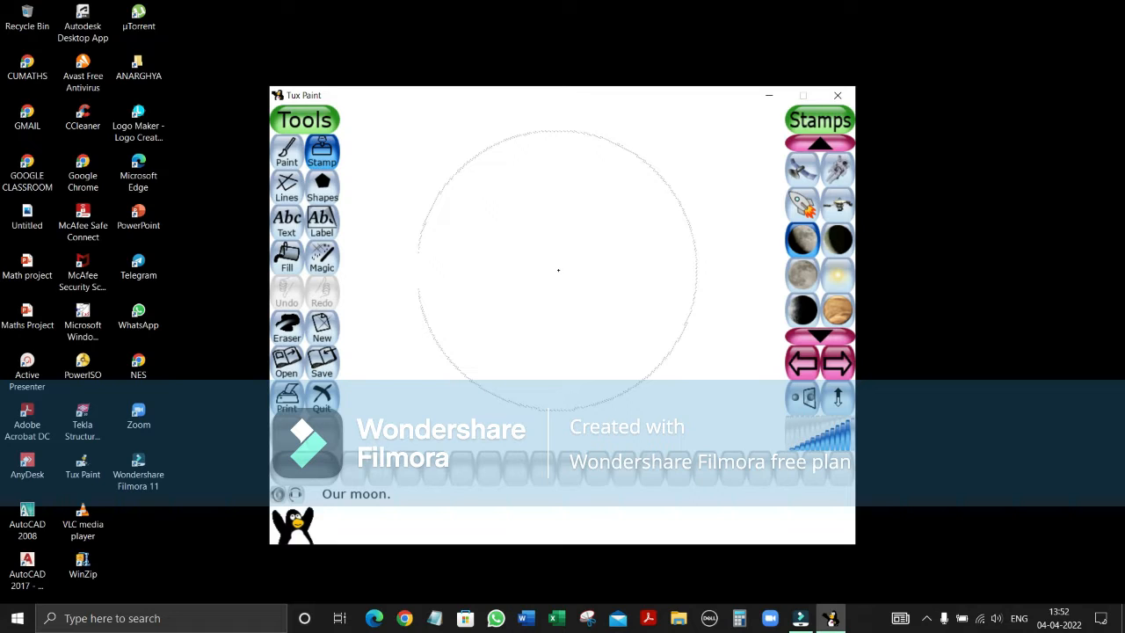
left_click(558, 269)
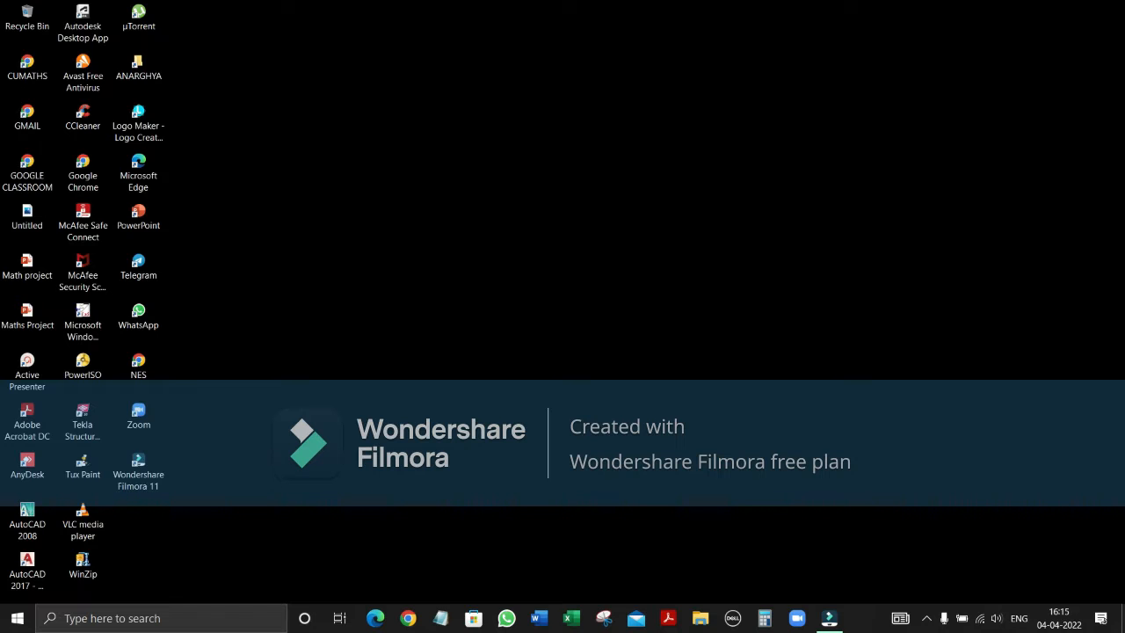
- Switch to Paint and draw a yellow circle outline in the left half of the canvas
left_click(156, 615)
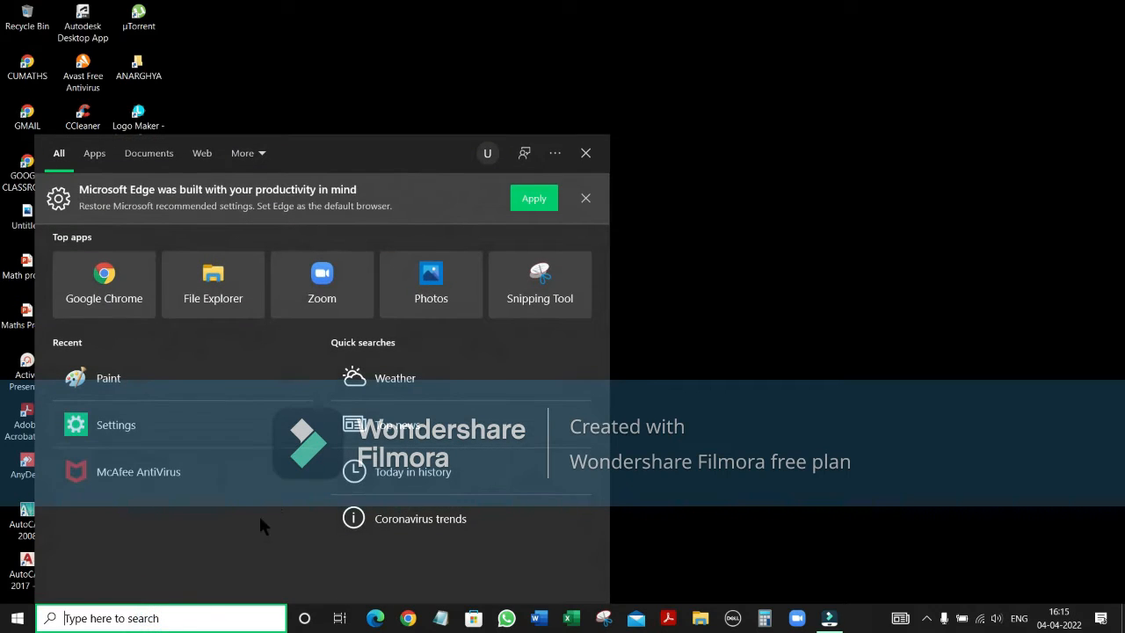
left_click(208, 399)
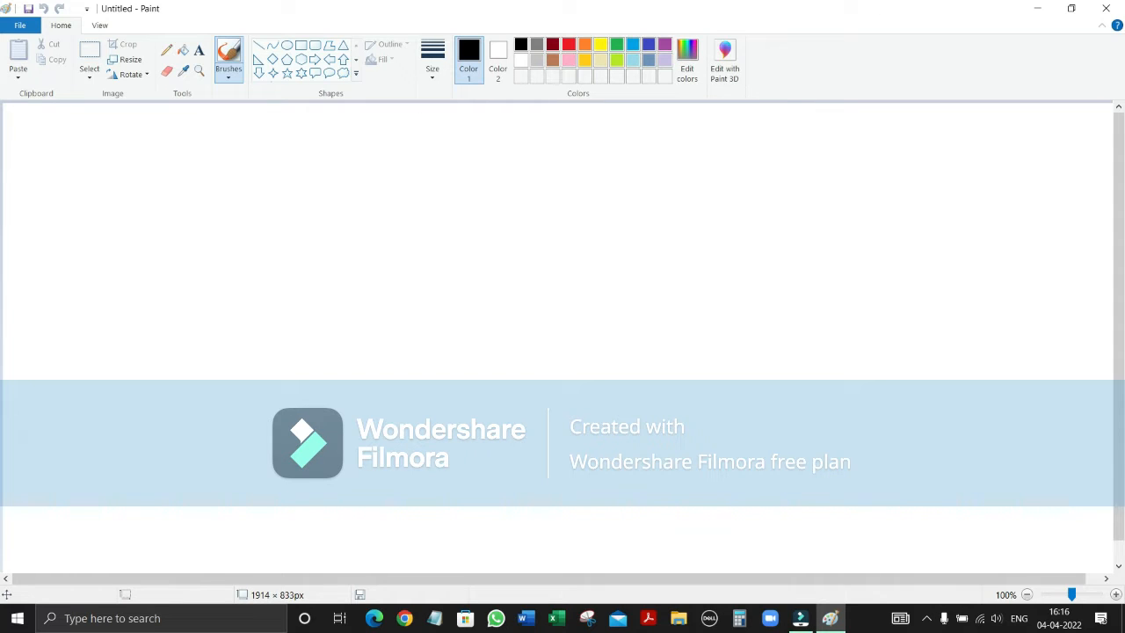
left_click(603, 41)
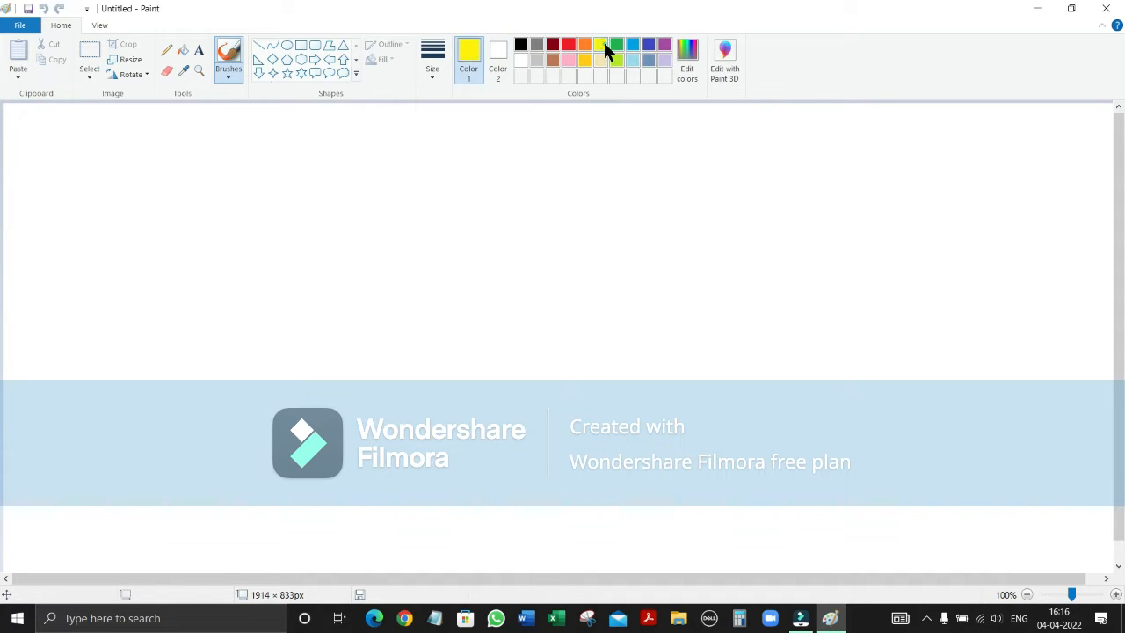
left_click(286, 46)
left_click_drag(268, 201, 466, 397)
left_click(615, 378)
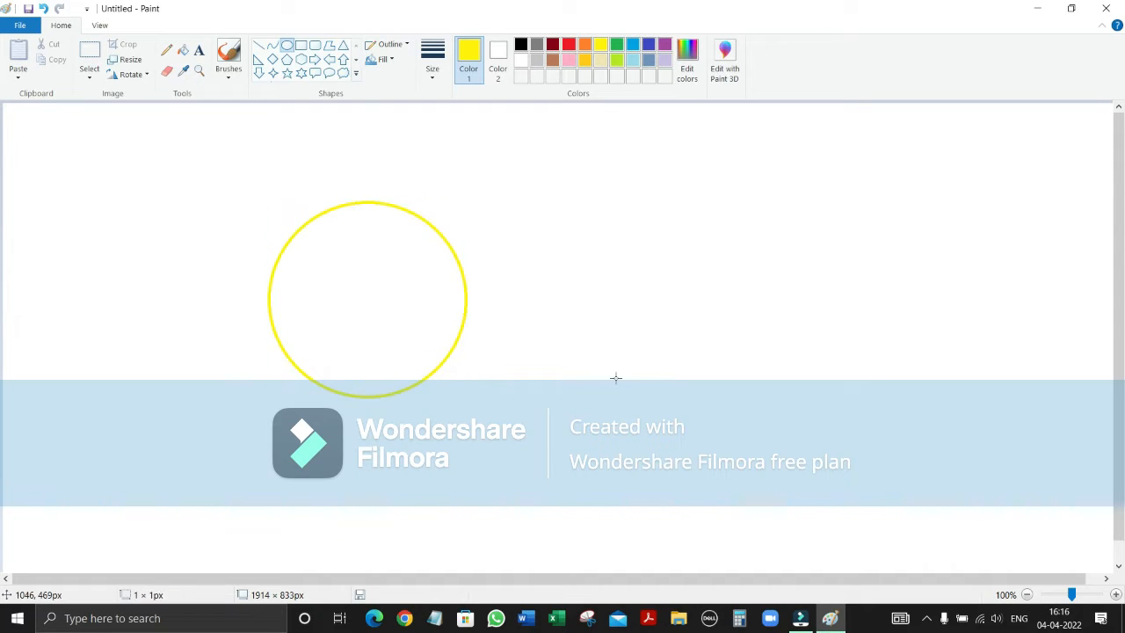
- Fill the inside of the circle with yellow using the Fill with color tool
left_click(384, 59)
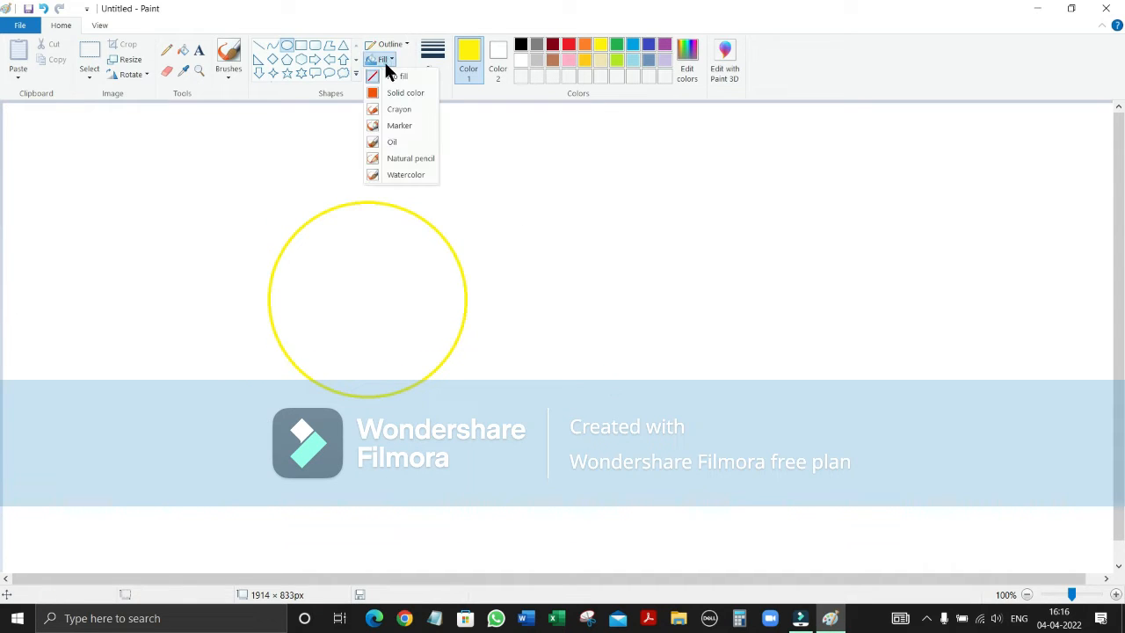
left_click(563, 96)
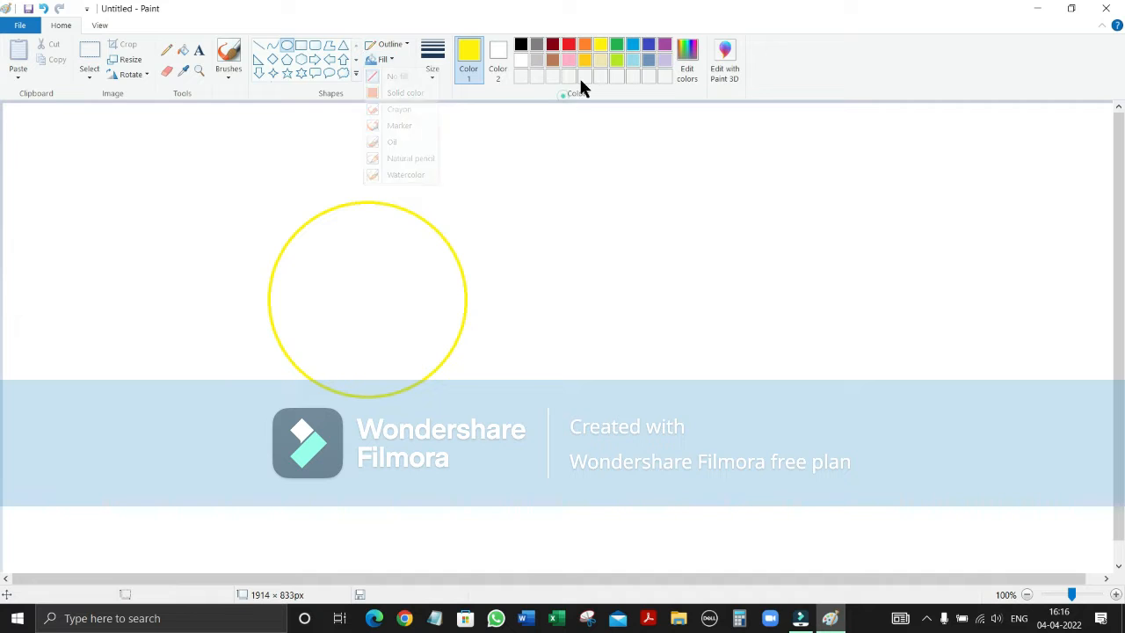
left_click(184, 51)
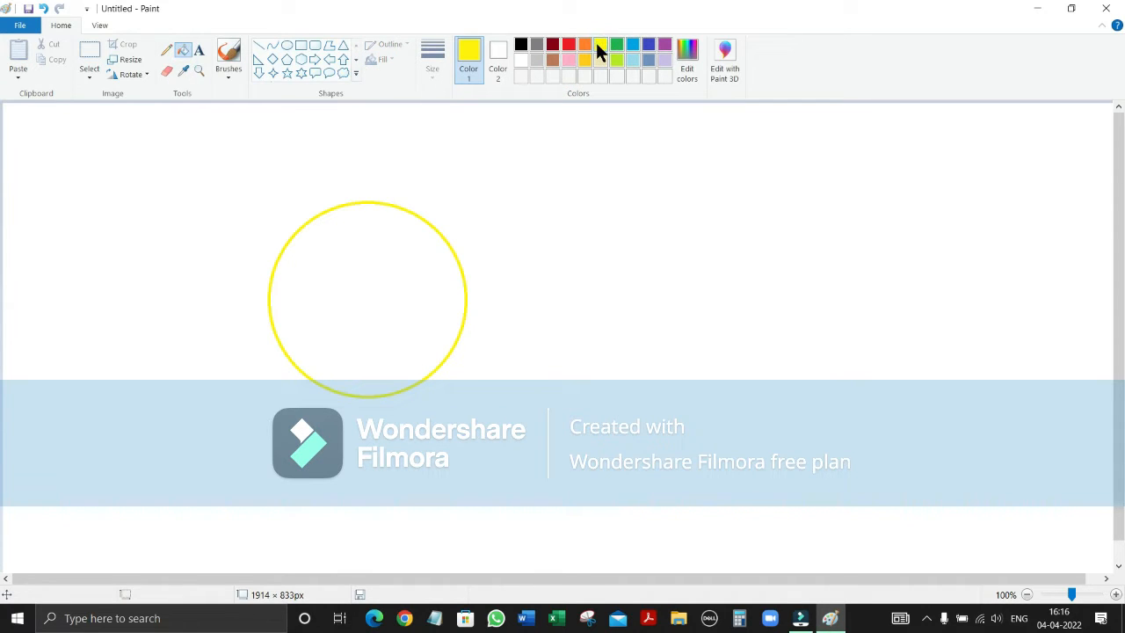
left_click(392, 323)
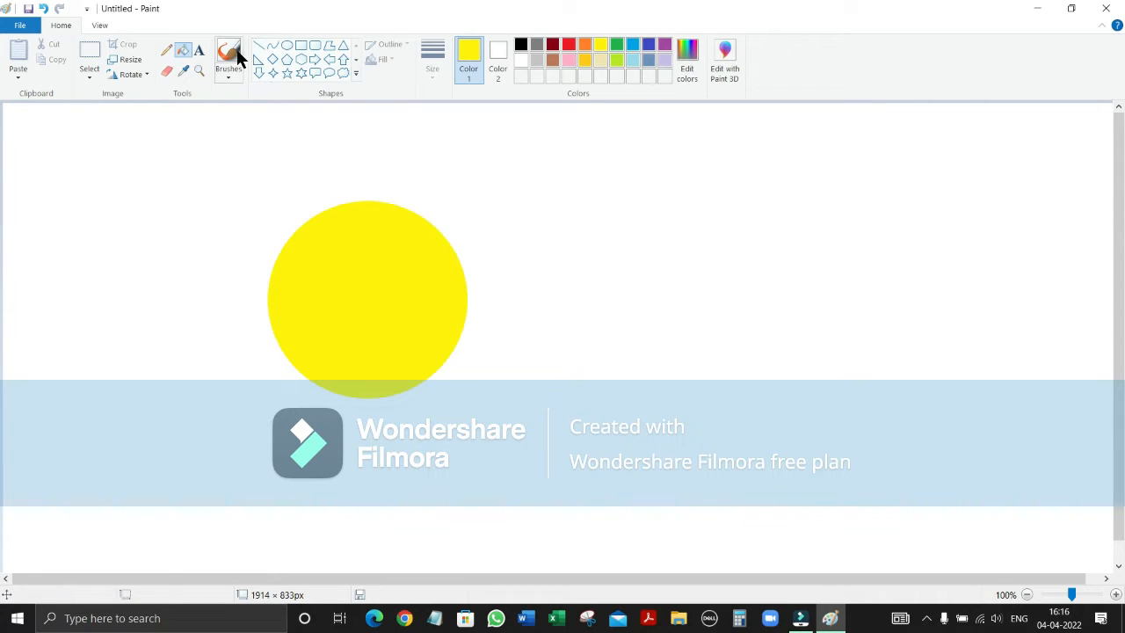
- Draw eight short yellow straight lines radiating around the circle as sun rays
left_click(260, 47)
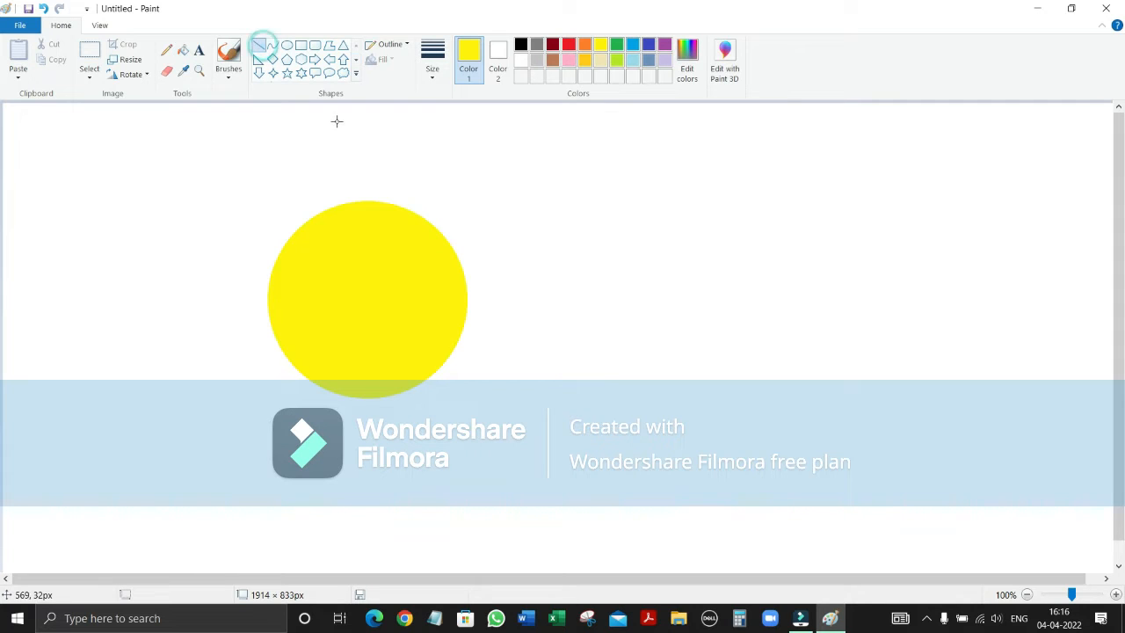
left_click_drag(369, 136, 369, 190)
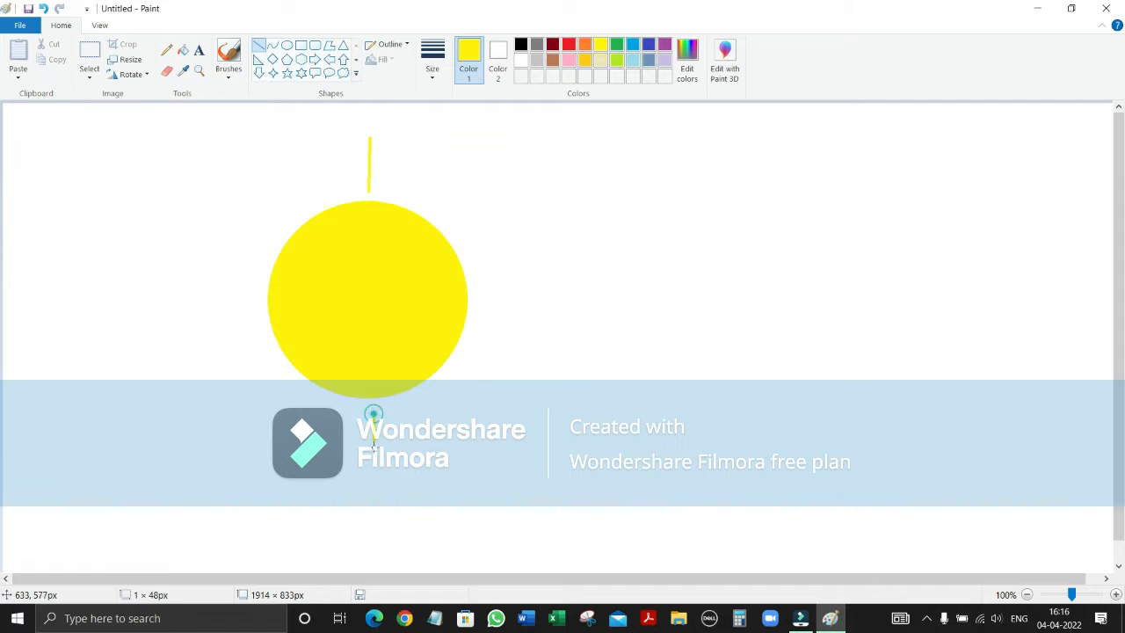
left_click_drag(374, 413, 373, 502)
left_click_drag(480, 307, 552, 313)
left_click_drag(246, 296, 175, 293)
left_click_drag(279, 376, 232, 437)
left_click_drag(437, 390, 490, 428)
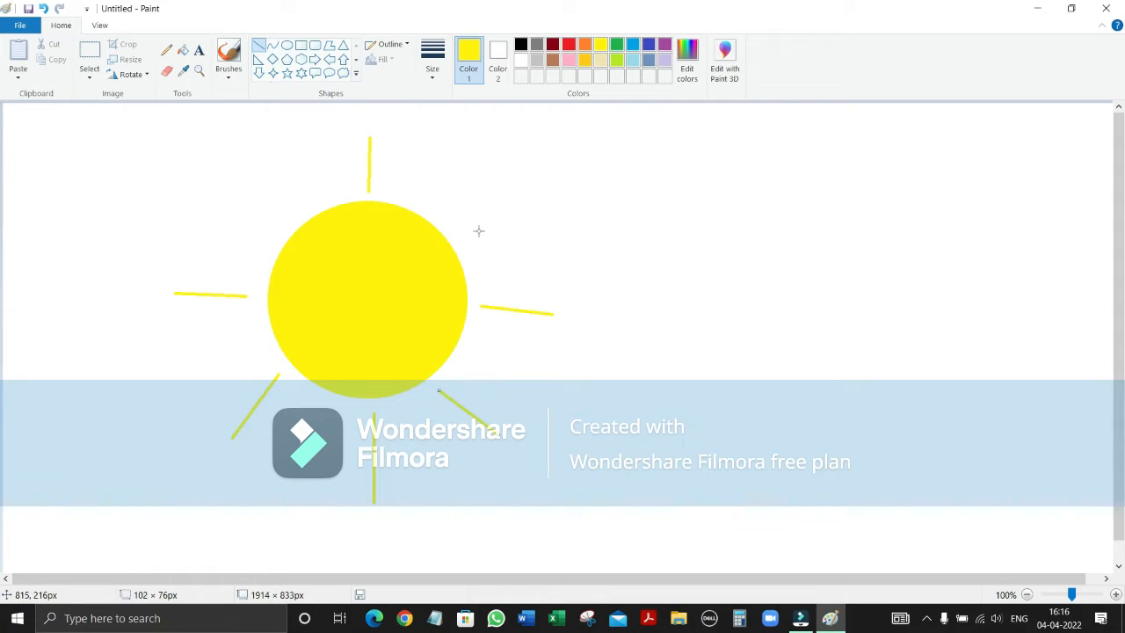
left_click_drag(461, 230, 512, 178)
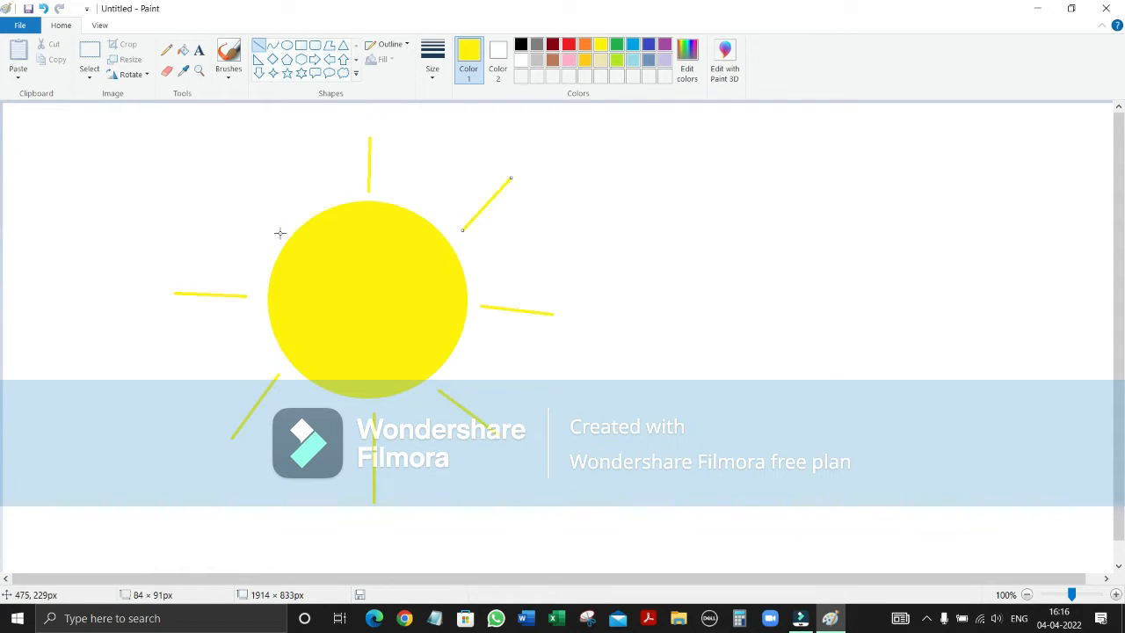
left_click_drag(273, 230, 225, 174)
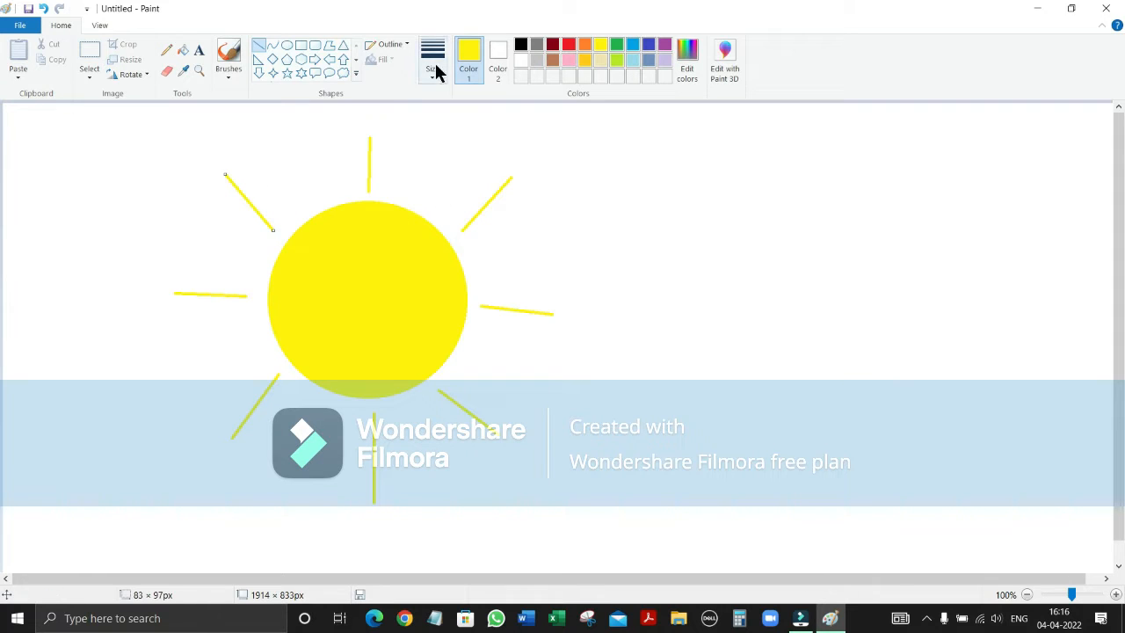
left_click(429, 118)
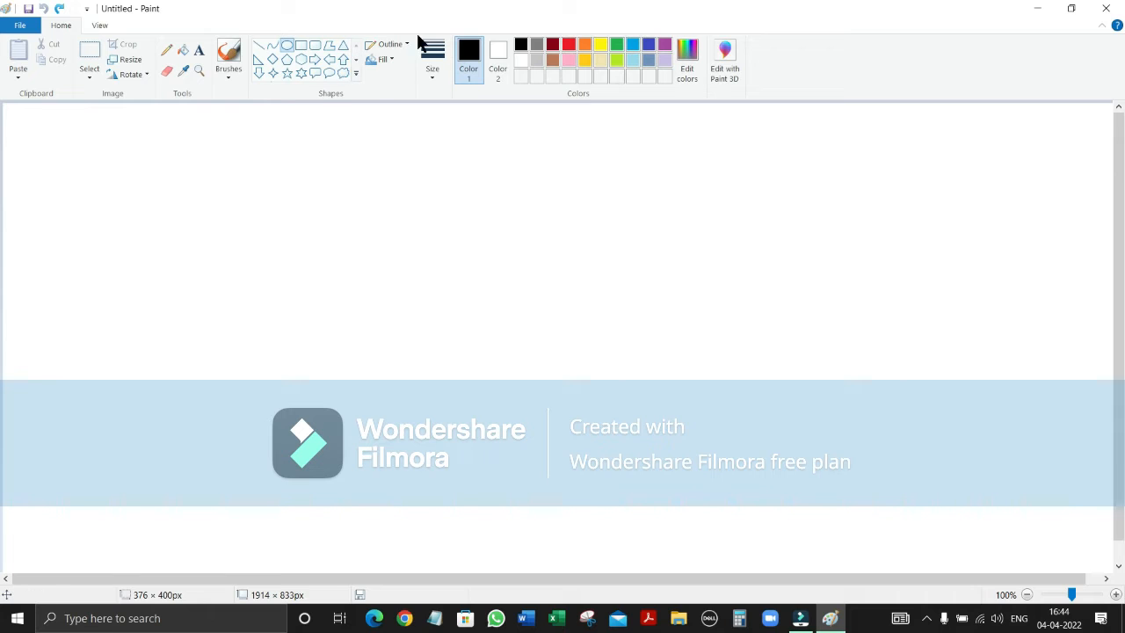
- Fill the entire blank canvas with black using the Fill with color tool
left_click(184, 53)
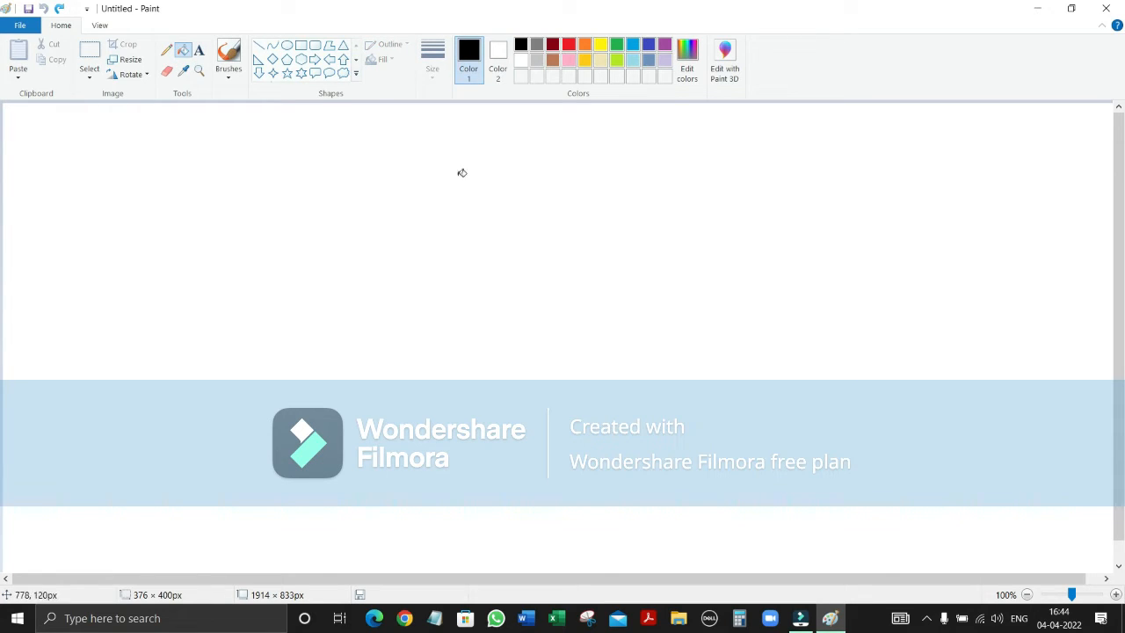
left_click(461, 244)
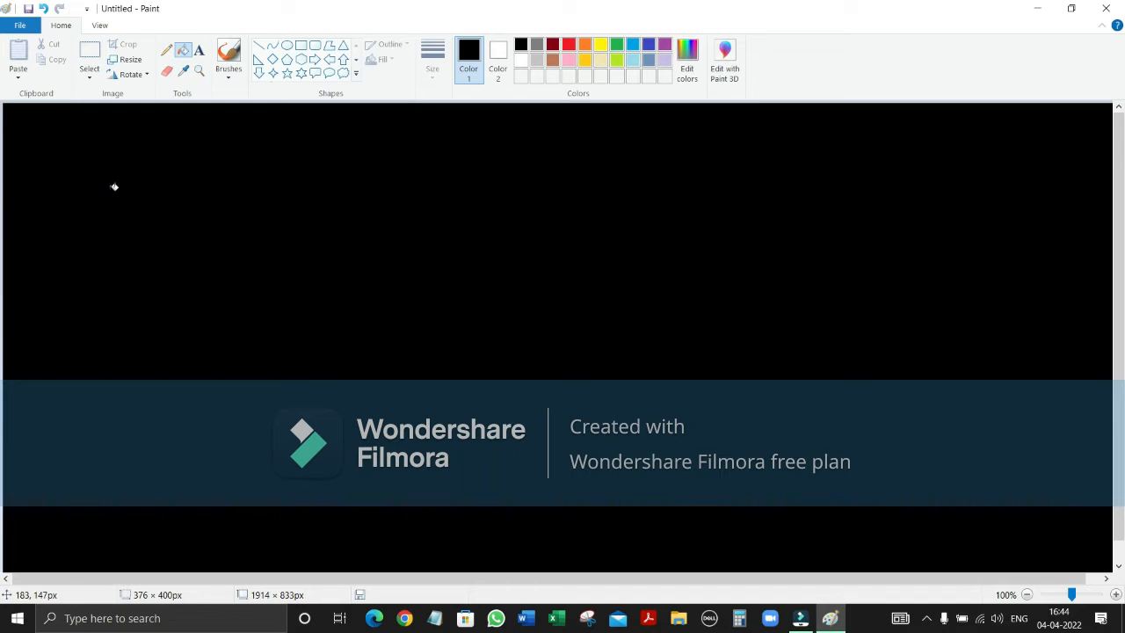
- Draw a solid light grey circle about 310 × 306 px in the left half of the black canvas as the moon
left_click(288, 44)
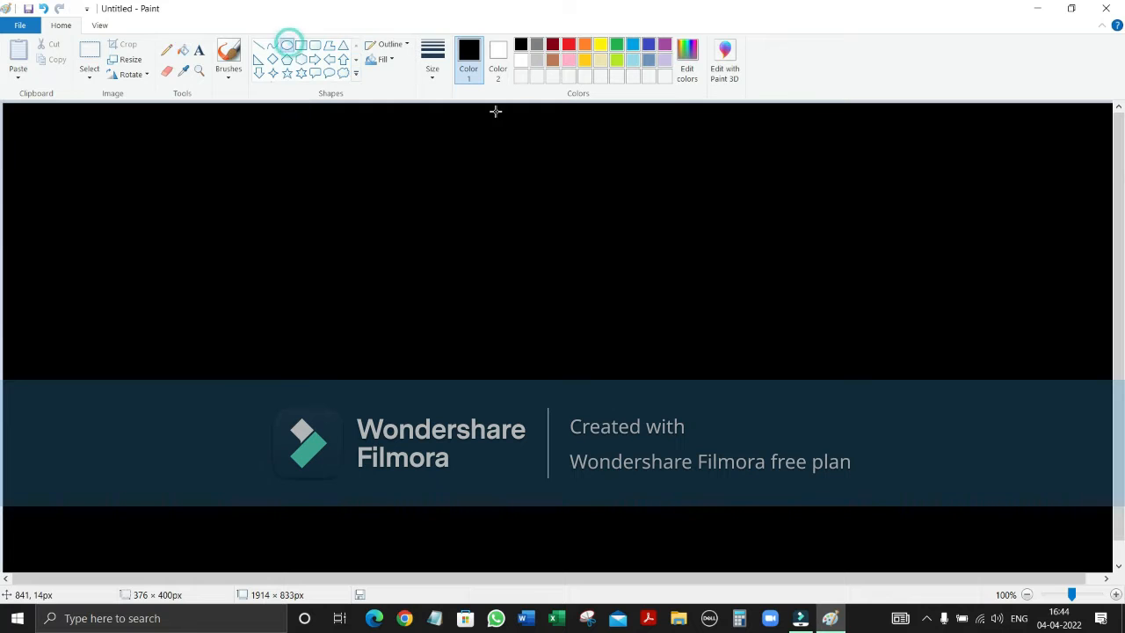
left_click(386, 60)
left_click(403, 92)
left_click(536, 59)
left_click(498, 63)
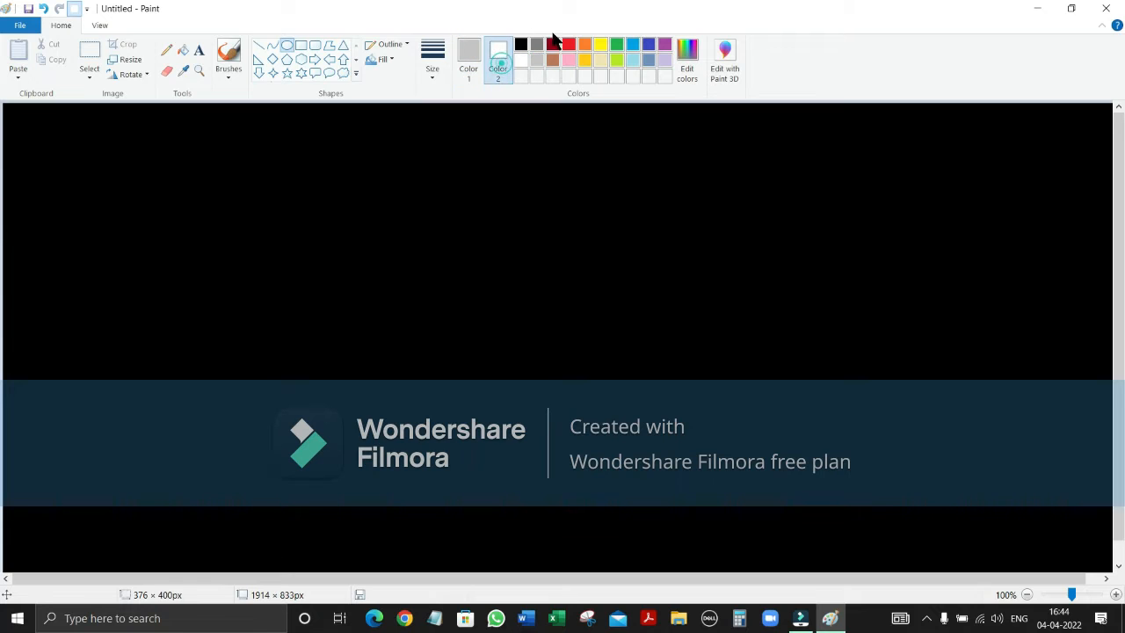
left_click(536, 57)
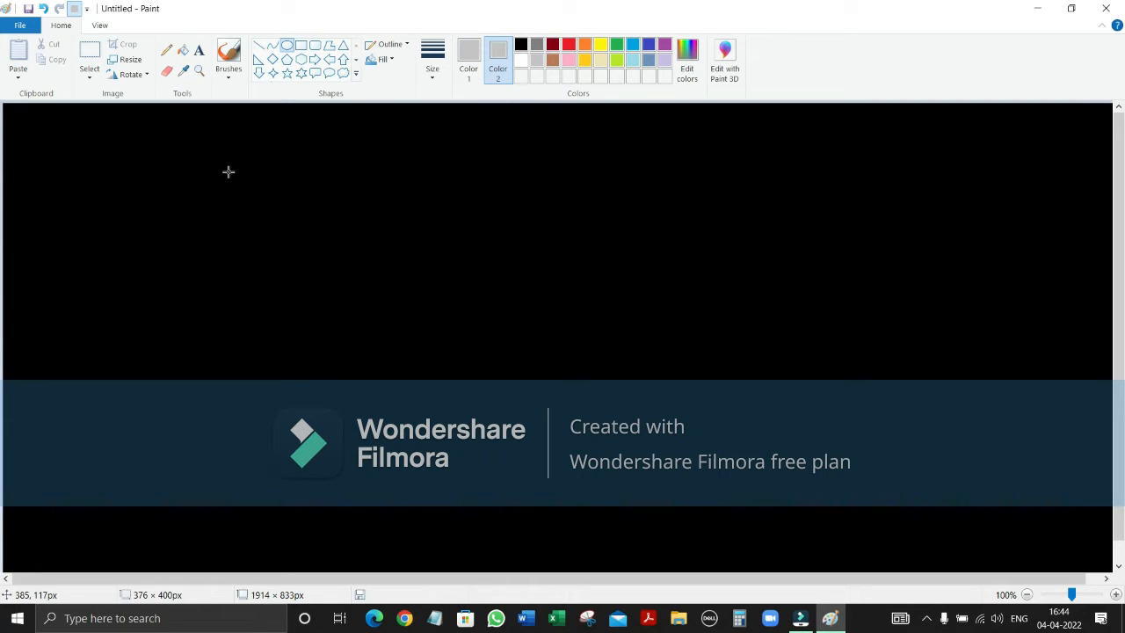
left_click_drag(227, 171, 411, 352)
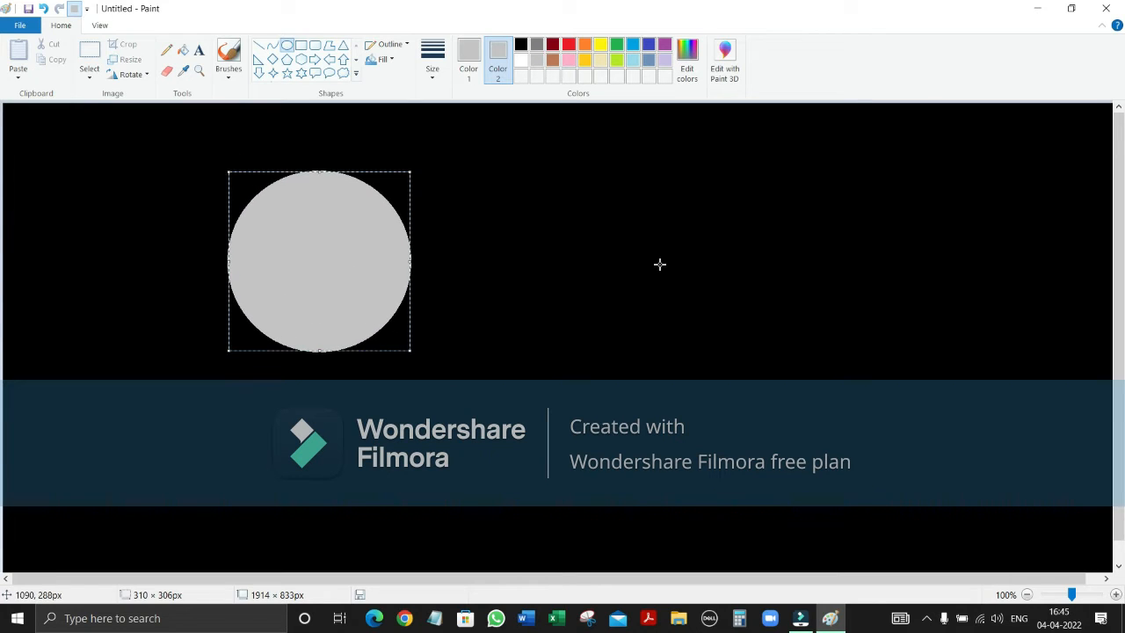
left_click(666, 261)
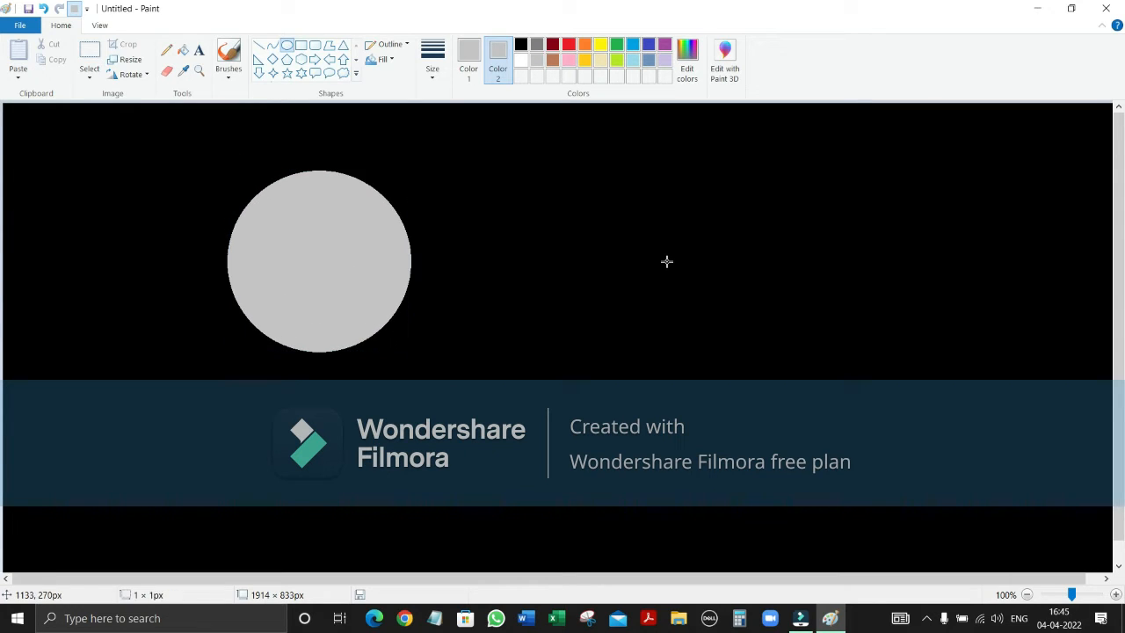
- Draw solid dark grey ovals of various sizes scattered across the light grey moon as craters
left_click(536, 44)
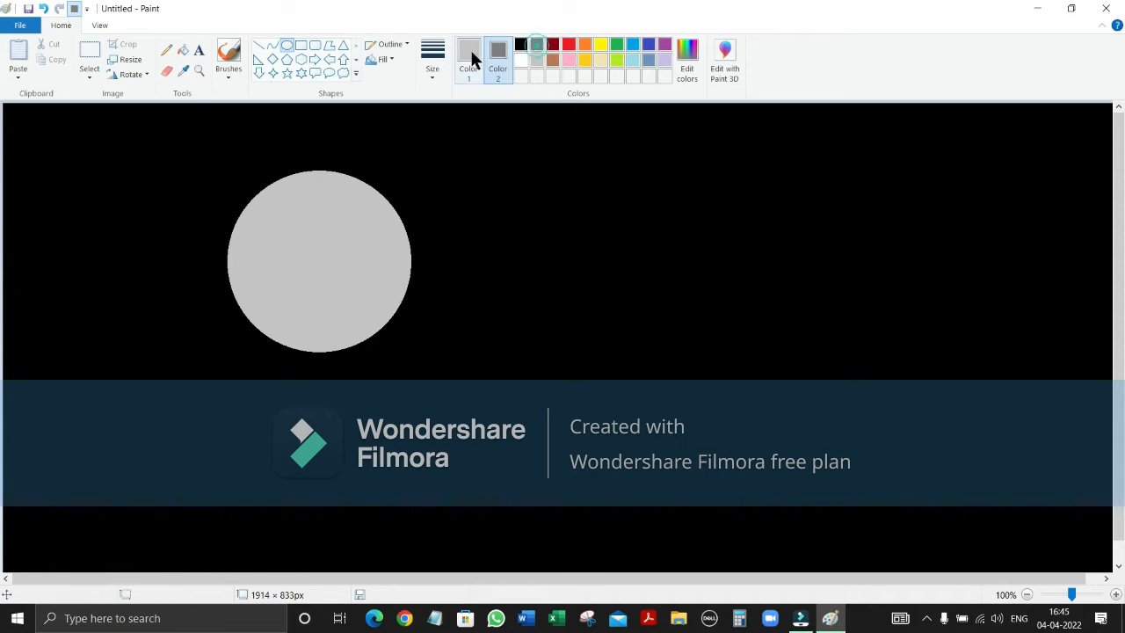
left_click(471, 57)
left_click(536, 44)
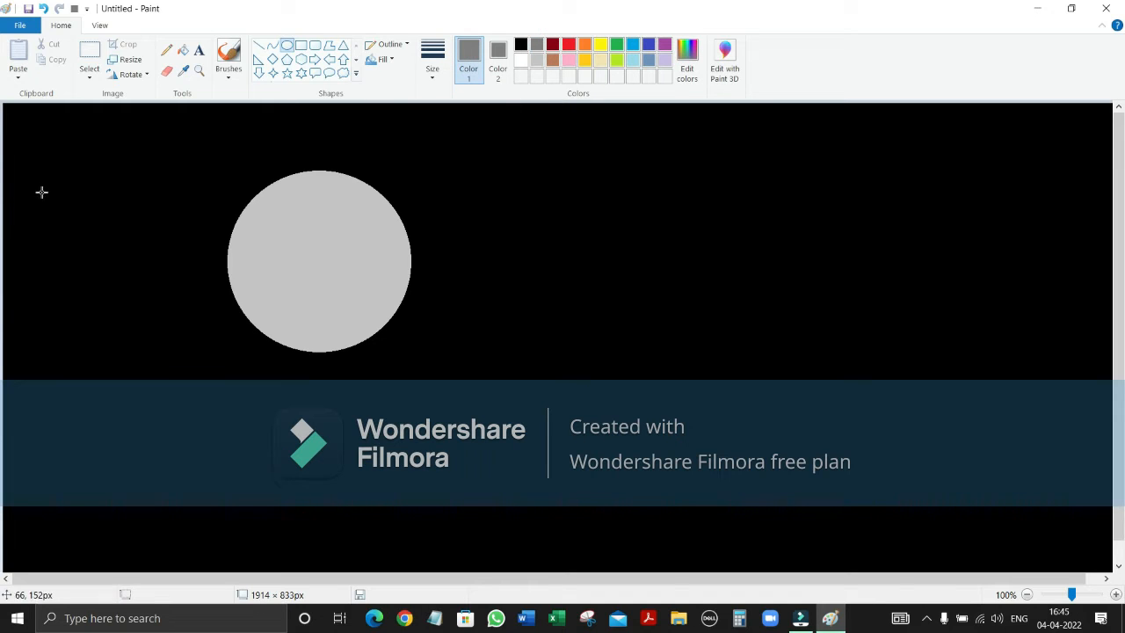
mouse_move(255, 220)
left_mouse_down()
mouse_move(287, 249)
mouse_move(294, 286)
mouse_move(303, 295)
mouse_move(323, 265)
mouse_move(361, 323)
left_mouse_up()
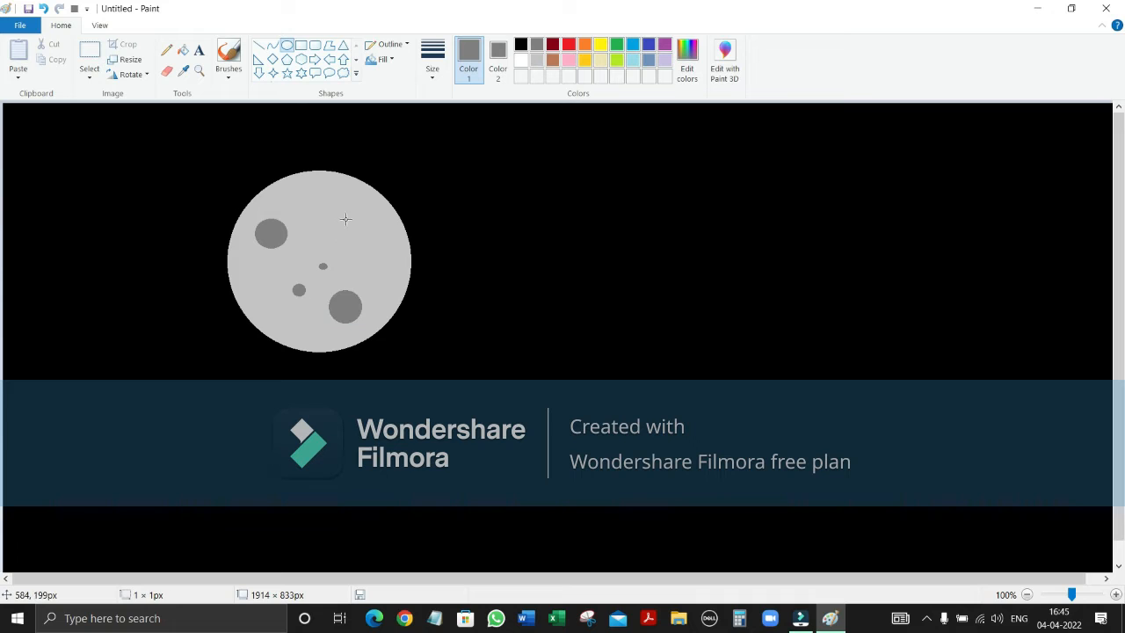
mouse_move(343, 219)
left_mouse_down()
mouse_move(382, 277)
mouse_move(316, 227)
mouse_move(332, 243)
left_mouse_up()
left_click_drag(289, 318, 311, 336)
left_click_drag(247, 275, 266, 290)
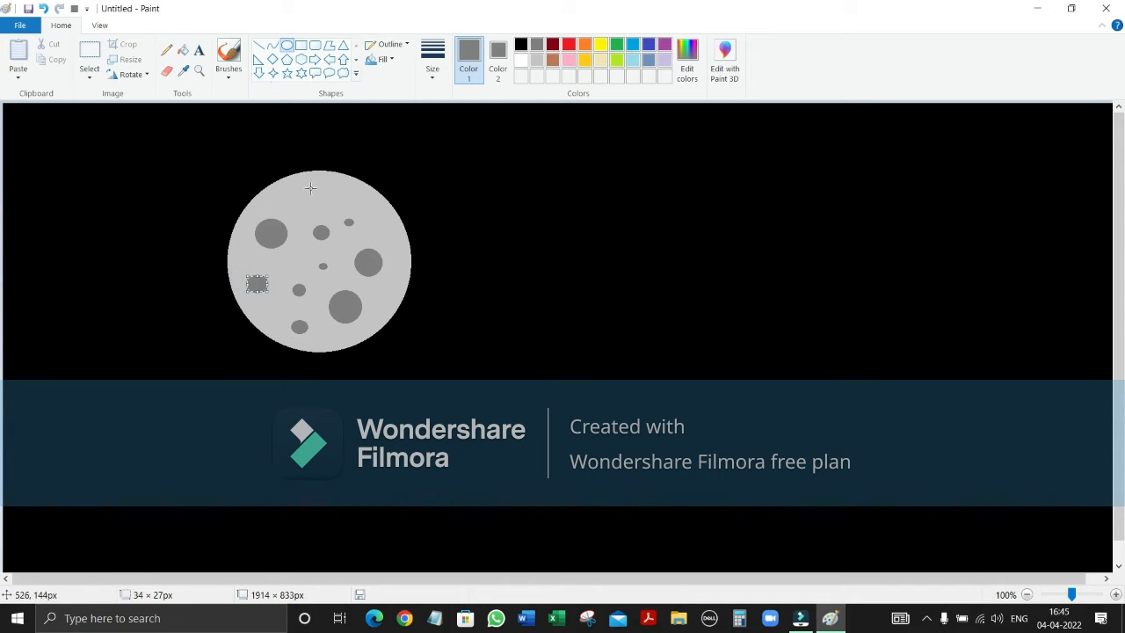
left_click_drag(302, 186, 377, 231)
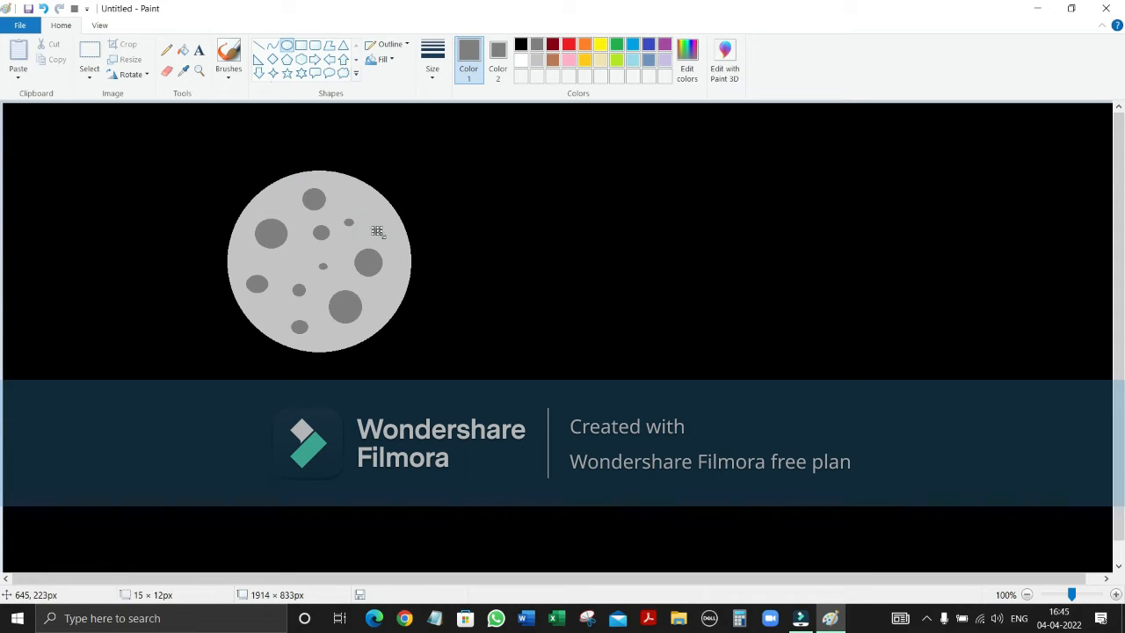
left_click(501, 174)
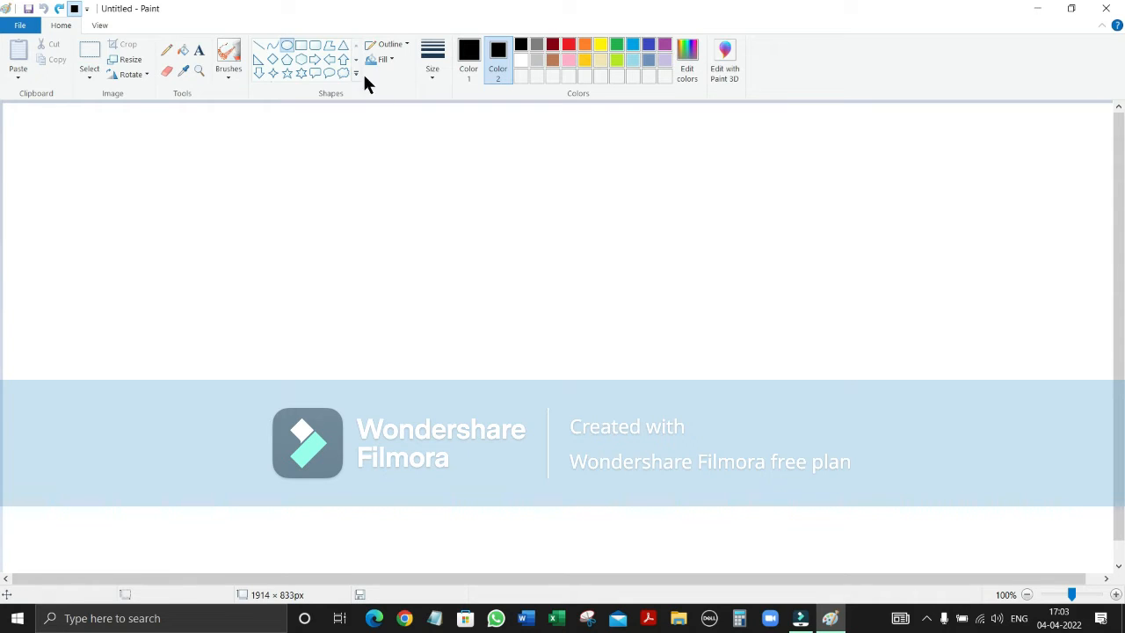
- Fill the blank canvas with black and draw a large solid white circle in its left half
left_click(189, 50)
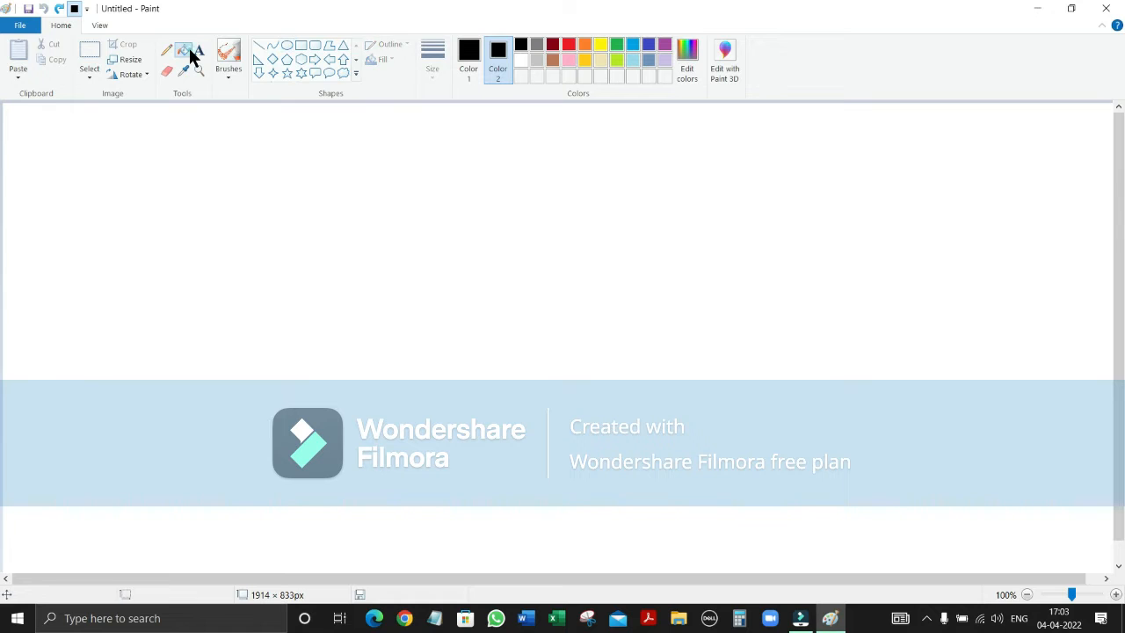
left_click(448, 269)
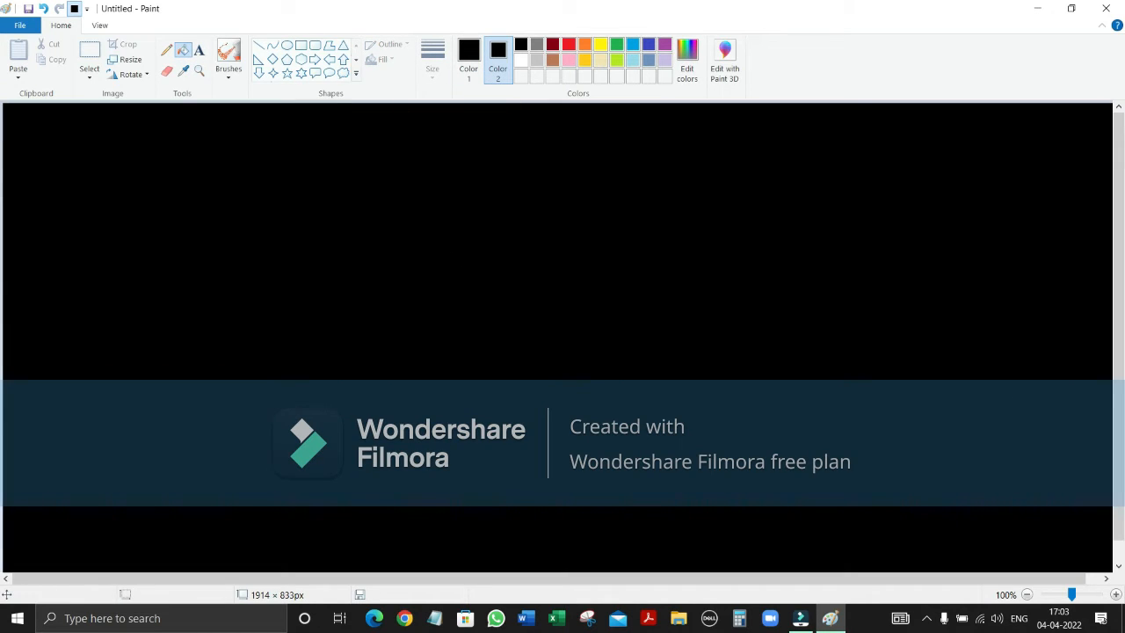
left_click(287, 45)
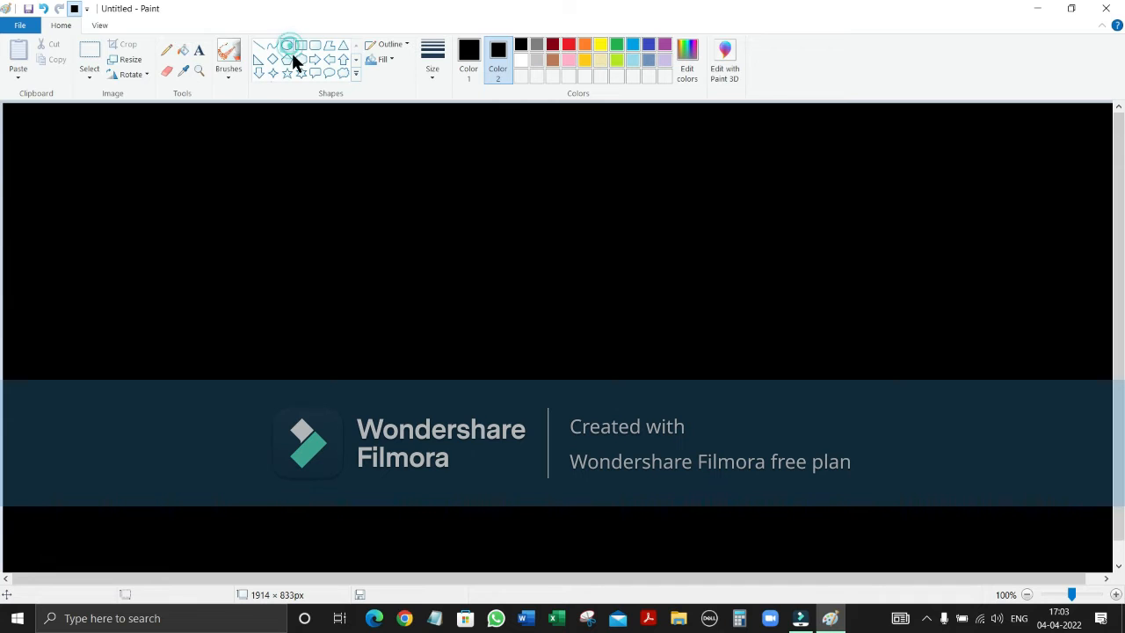
left_click(377, 60)
left_click(405, 92)
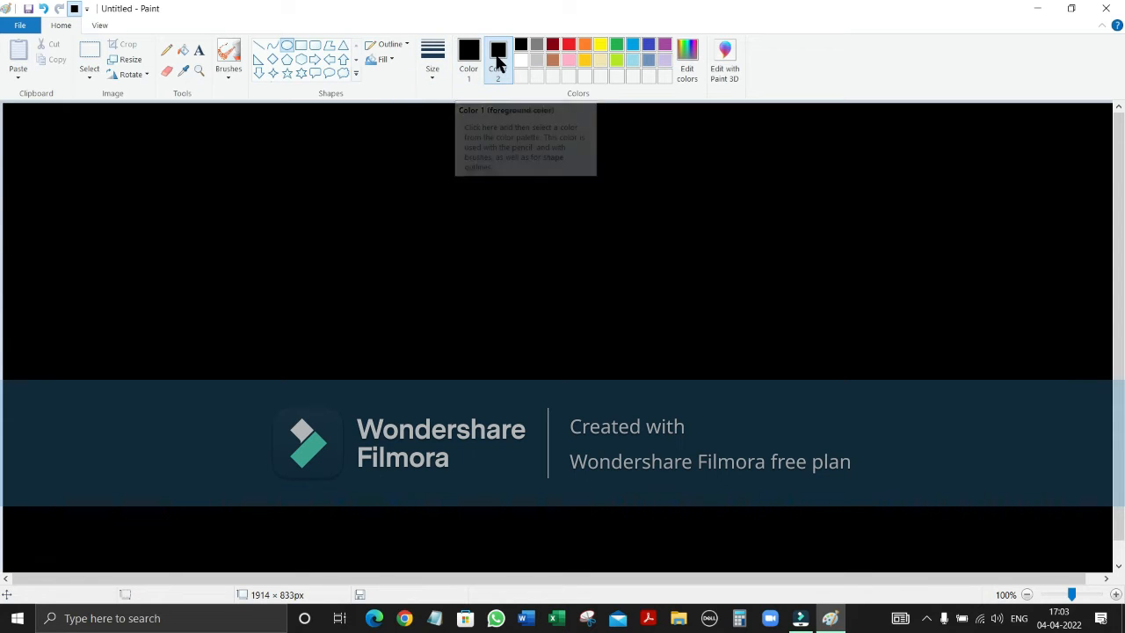
left_click(470, 63)
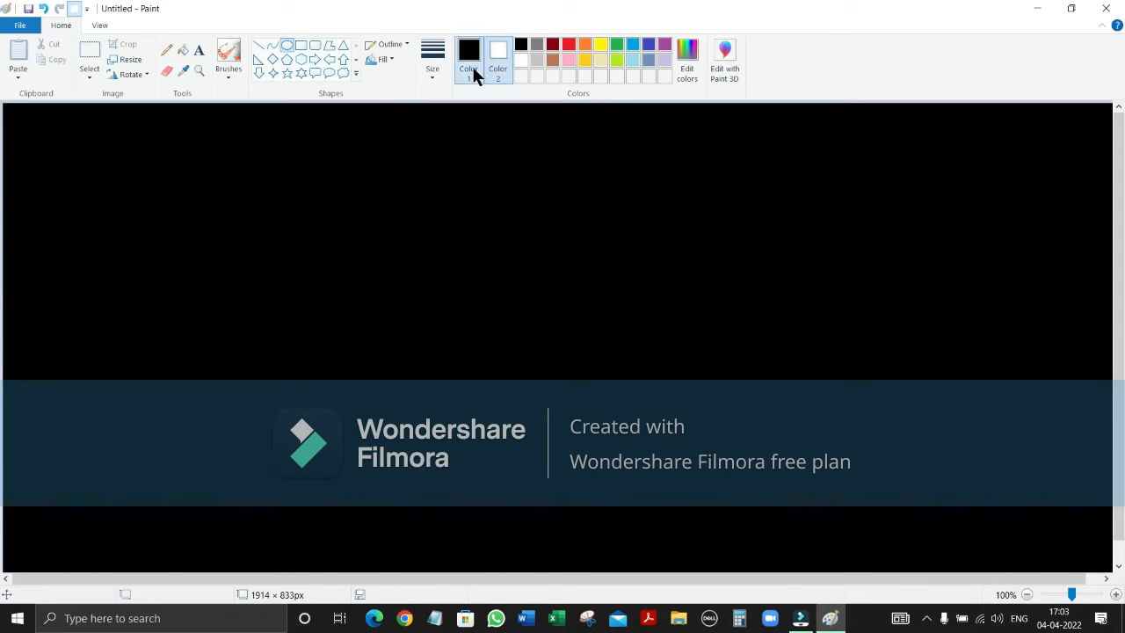
left_click(520, 60)
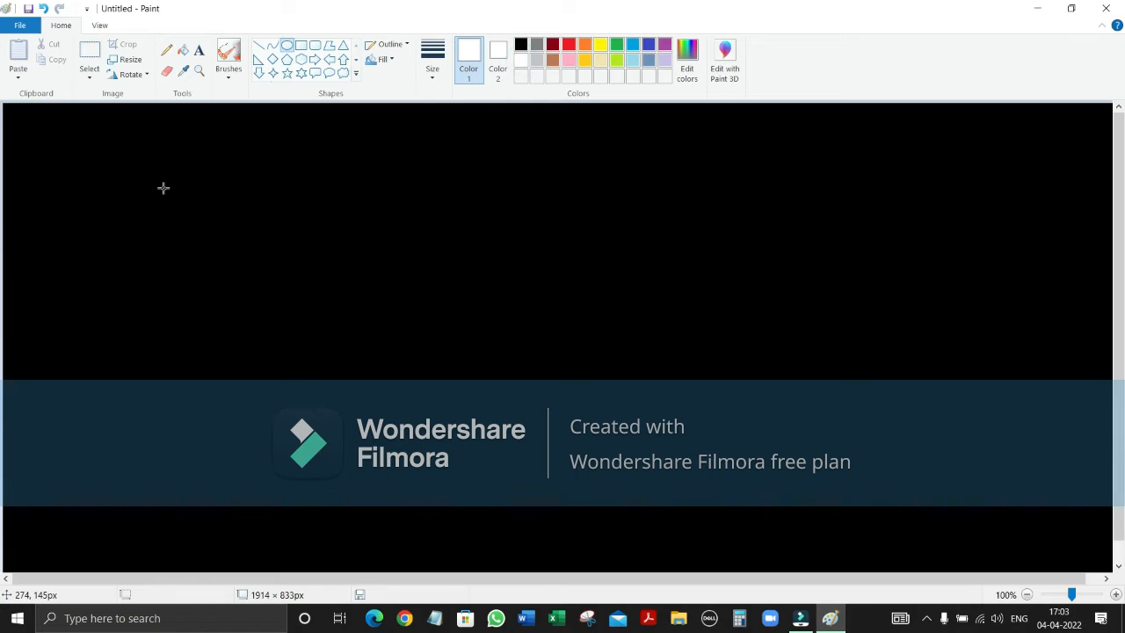
left_click_drag(163, 187, 493, 499)
left_click(674, 378)
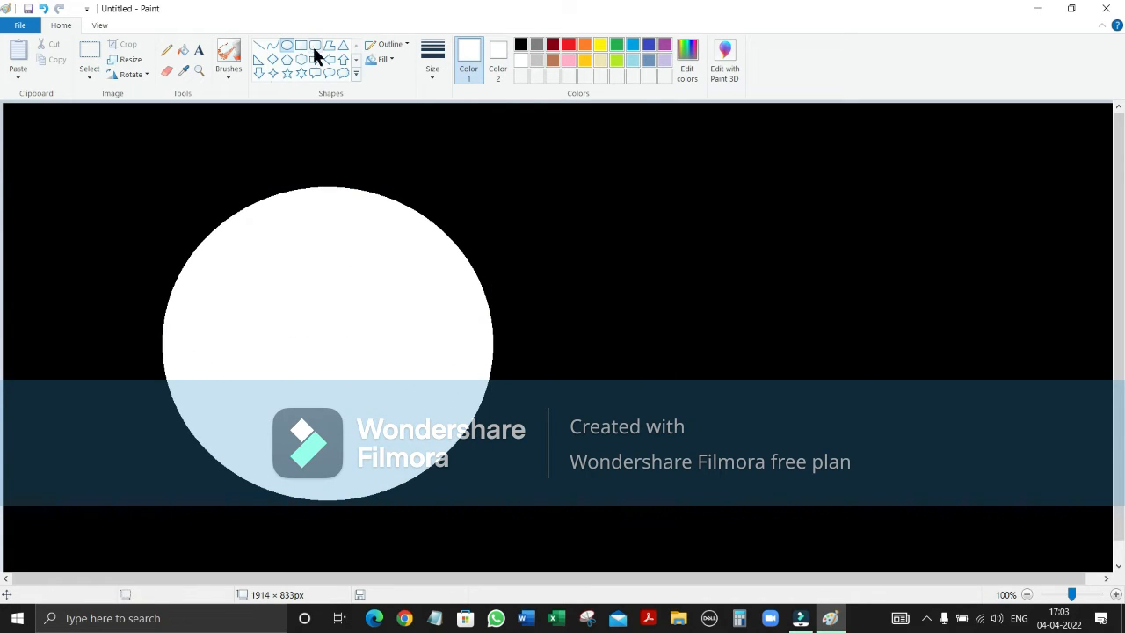
- Overlap the white circle with a solid black ellipse, resized and positioned to leave a thin crescent along the white circle's lower-left edge
left_click(520, 47)
left_click(499, 66)
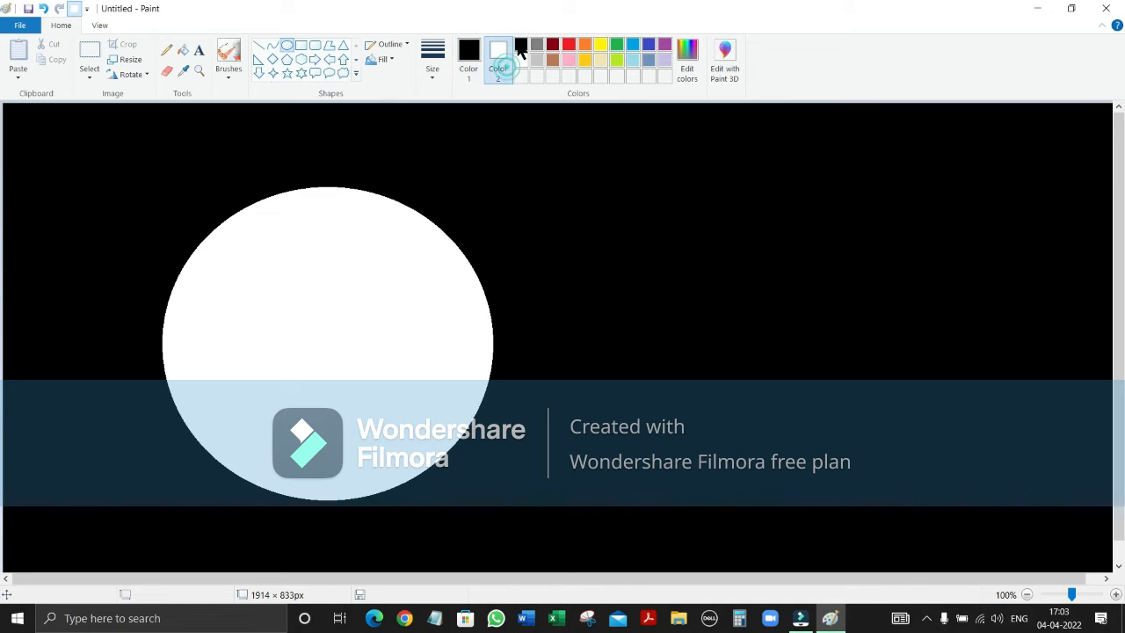
left_click(520, 45)
left_click_drag(216, 121, 601, 473)
left_click_drag(465, 350, 437, 368)
left_click_drag(572, 493, 546, 466)
left_click_drag(396, 333, 400, 336)
left_click(825, 293)
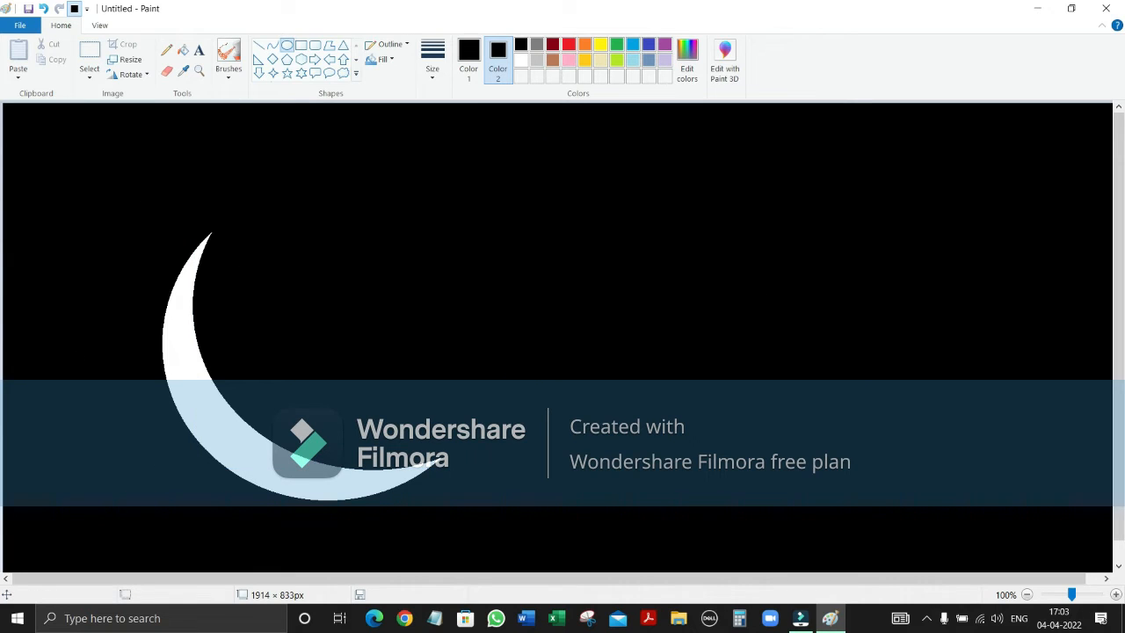
- Spray black along the crescent's inner edge with the Airbrush at the thickest size
left_click(225, 78)
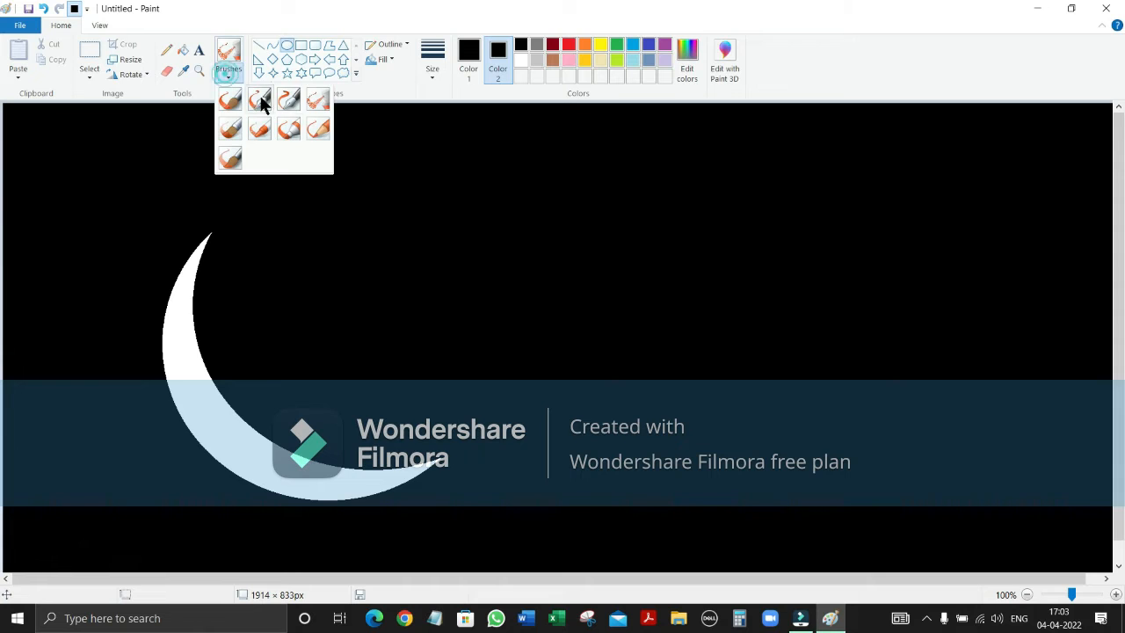
left_click(314, 100)
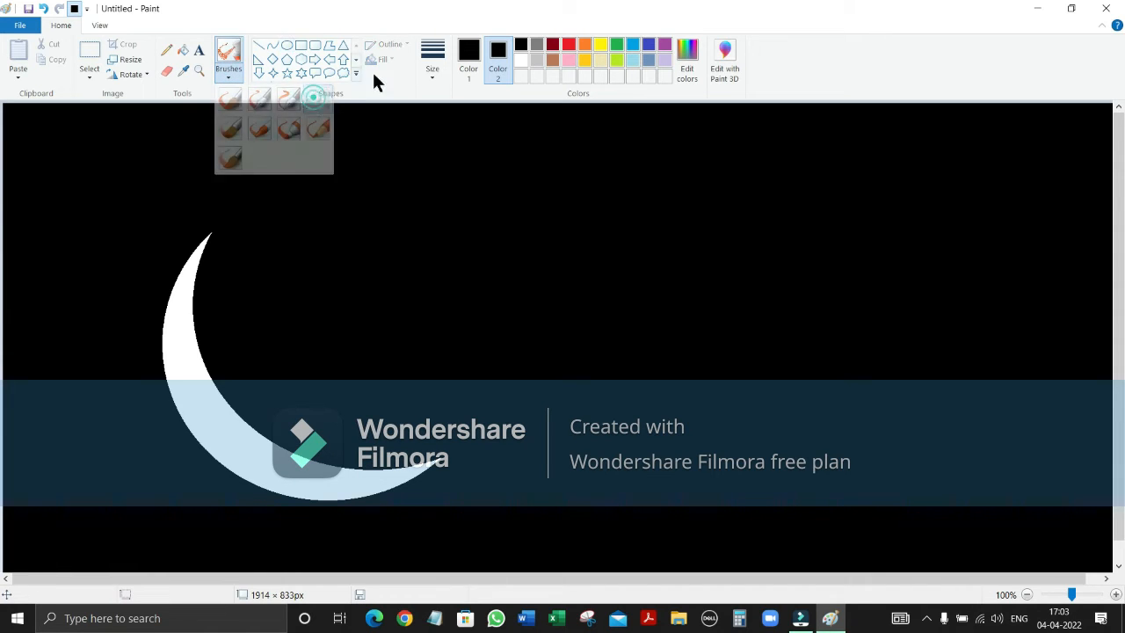
left_click(437, 67)
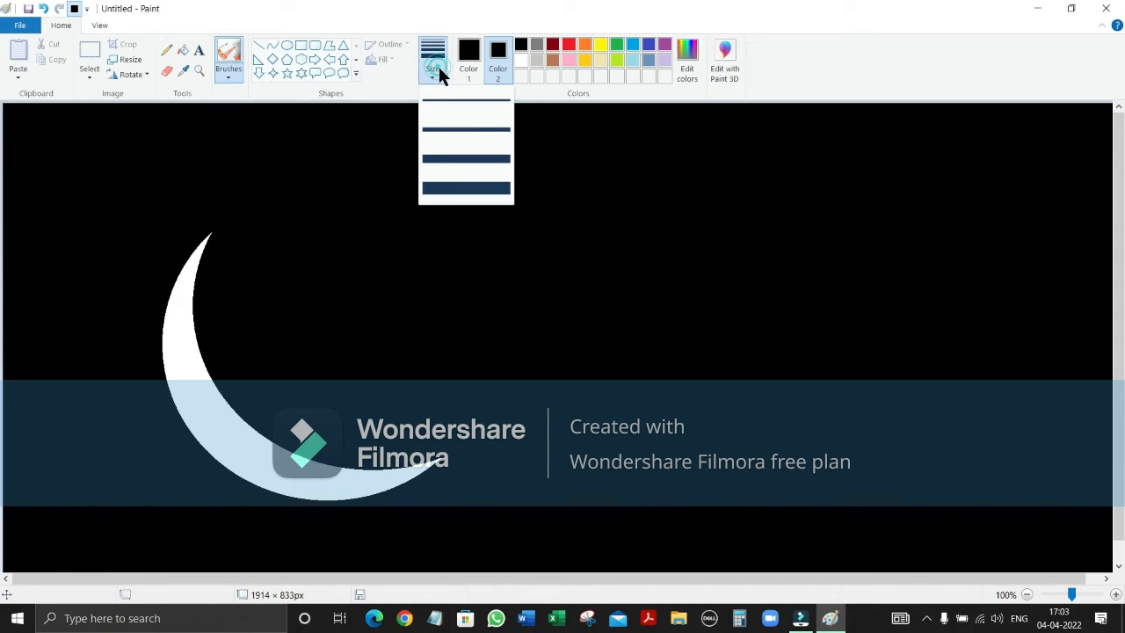
left_click(468, 189)
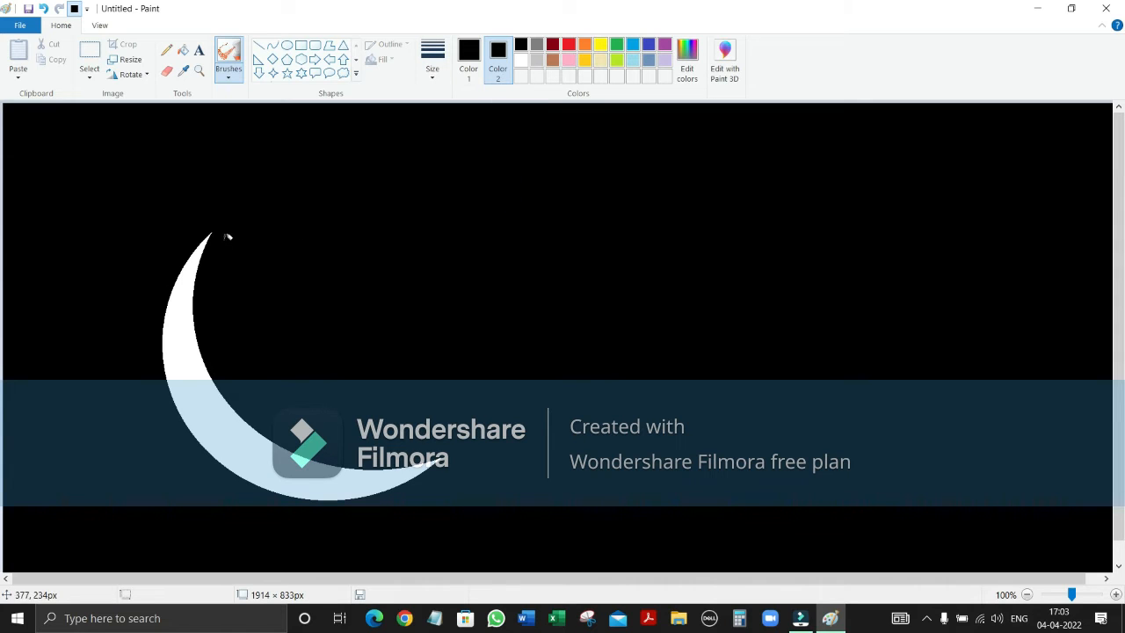
left_click(478, 65)
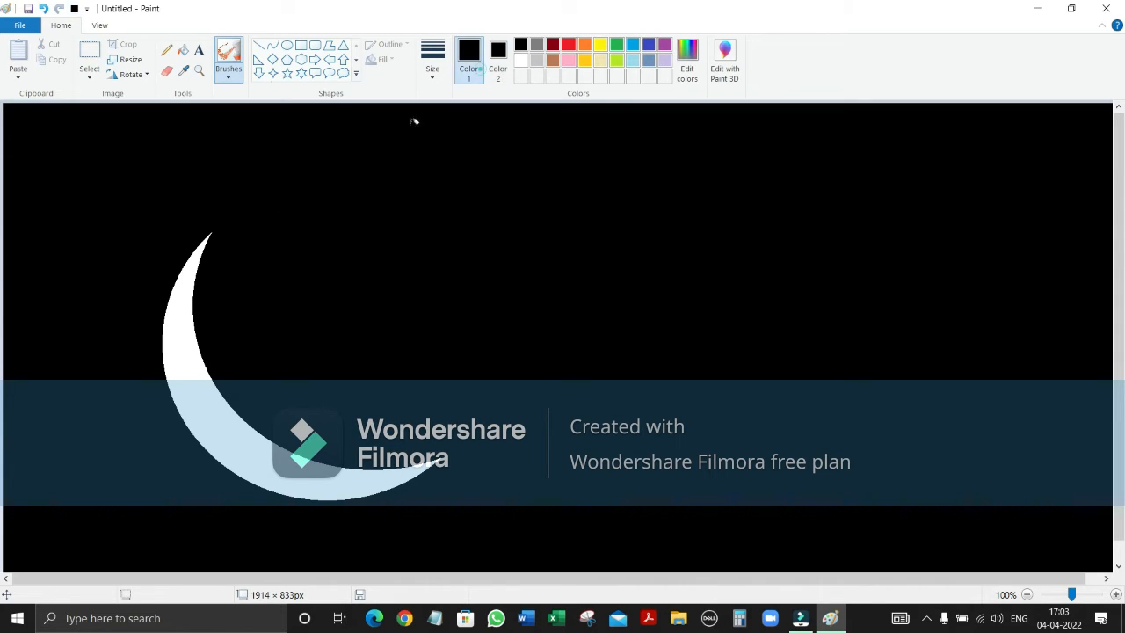
left_click_drag(210, 248, 195, 274)
mouse_move(210, 245)
left_mouse_down()
mouse_move(186, 318)
mouse_move(199, 369)
mouse_move(225, 406)
mouse_move(318, 463)
mouse_move(417, 463)
mouse_move(359, 464)
mouse_move(267, 440)
mouse_move(210, 389)
mouse_move(214, 320)
mouse_move(195, 280)
mouse_move(192, 375)
mouse_move(274, 454)
mouse_move(324, 472)
mouse_move(426, 475)
left_mouse_up()
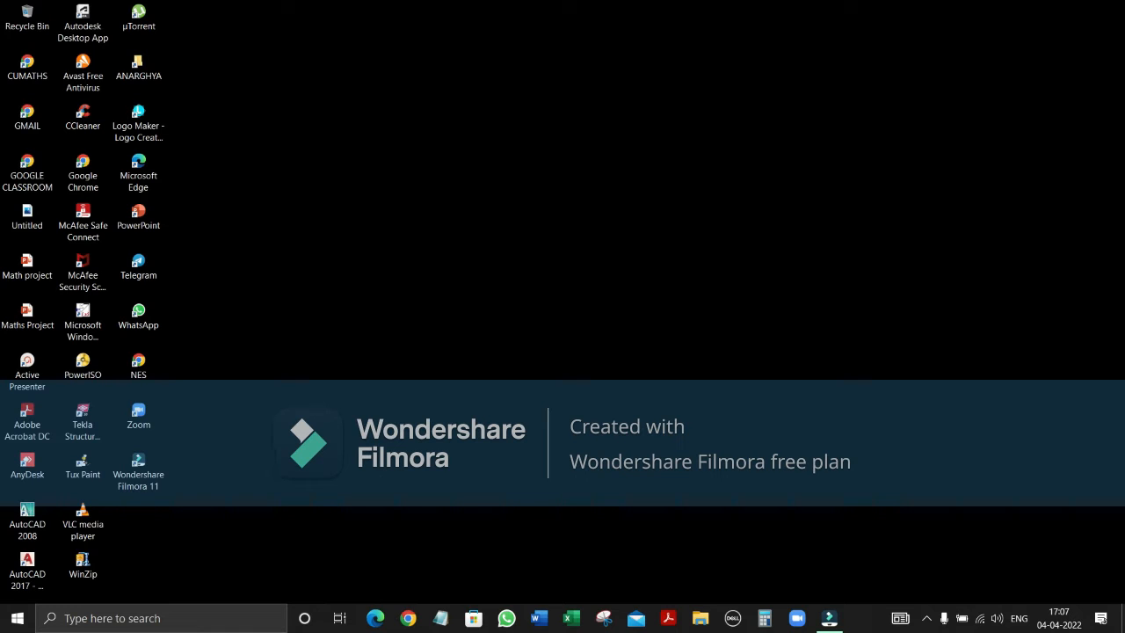
- Open Paint 3D and start a new blank project
left_click(167, 614)
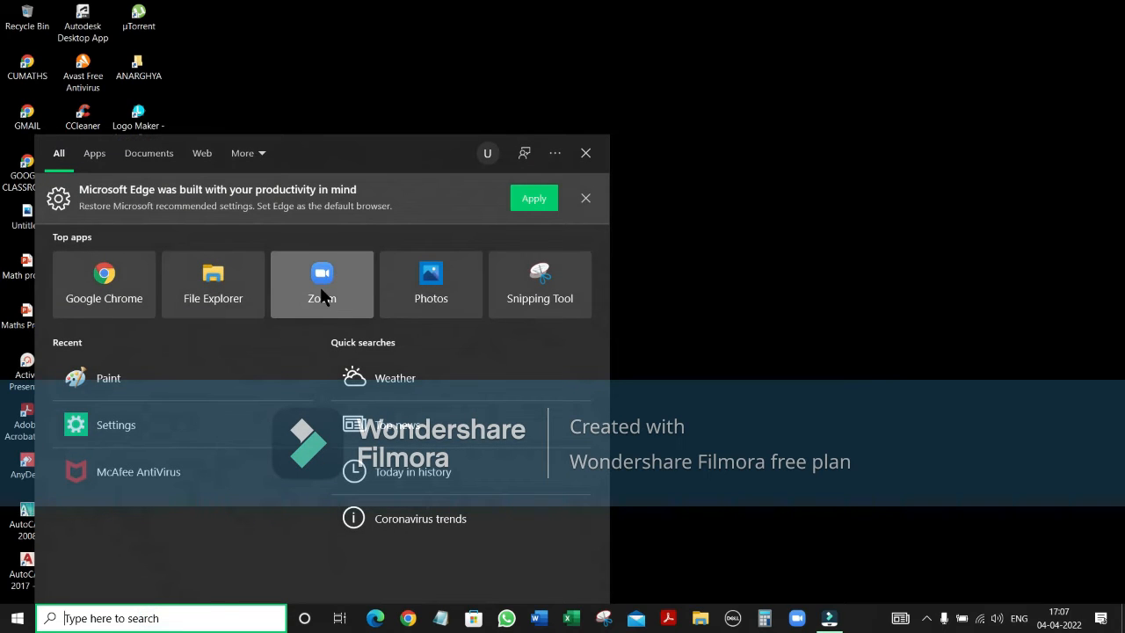
type("pai")
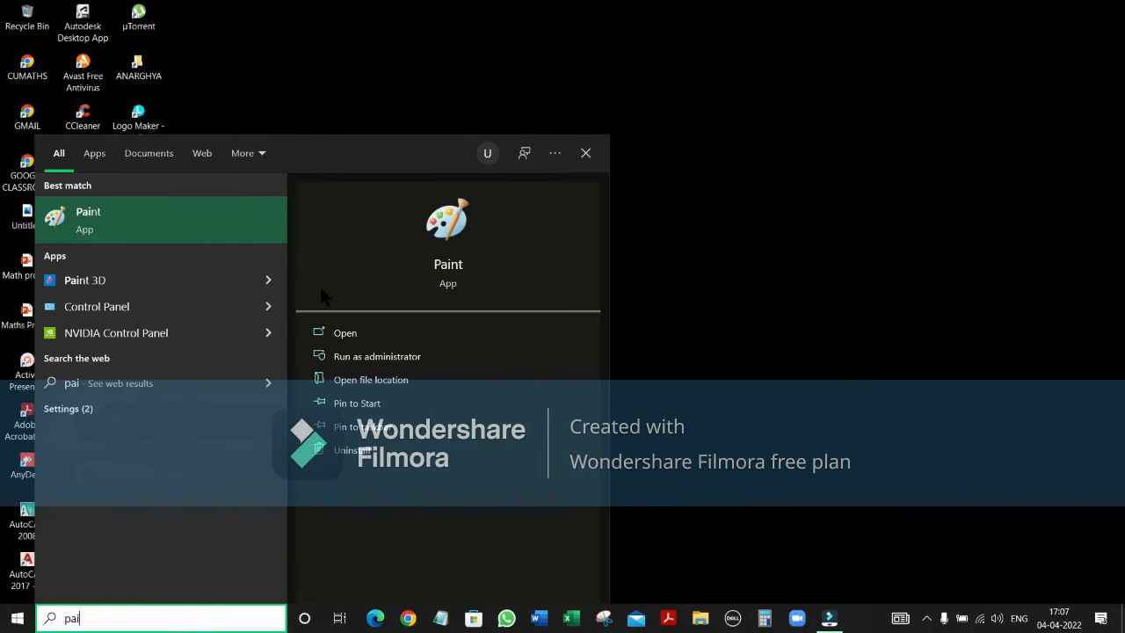
type("nt")
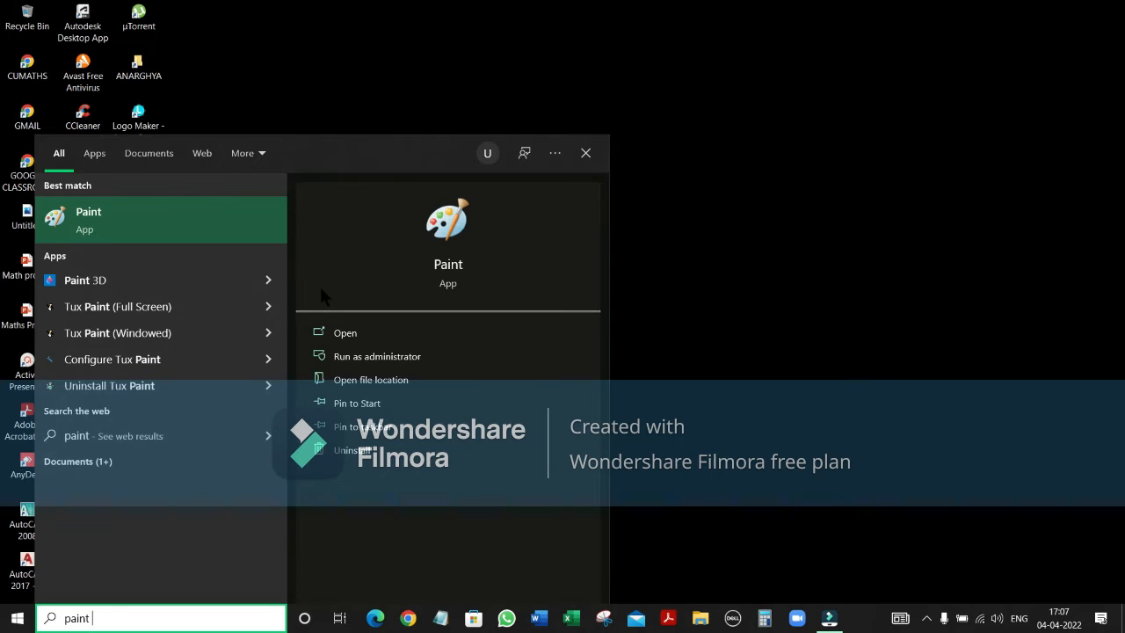
left_click(100, 278)
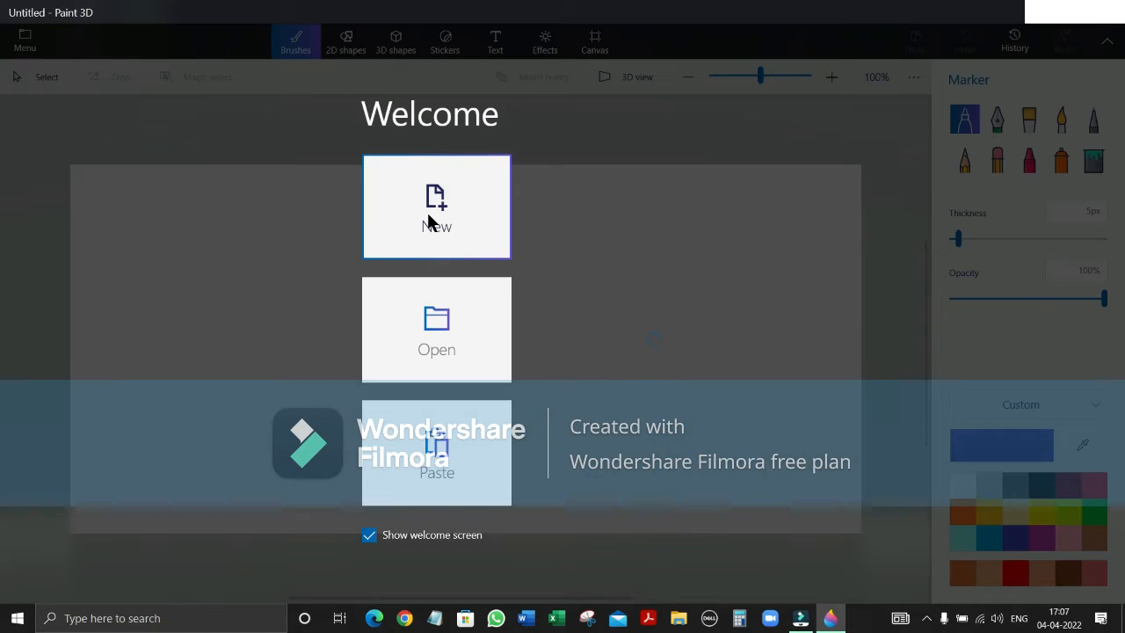
left_click(428, 213)
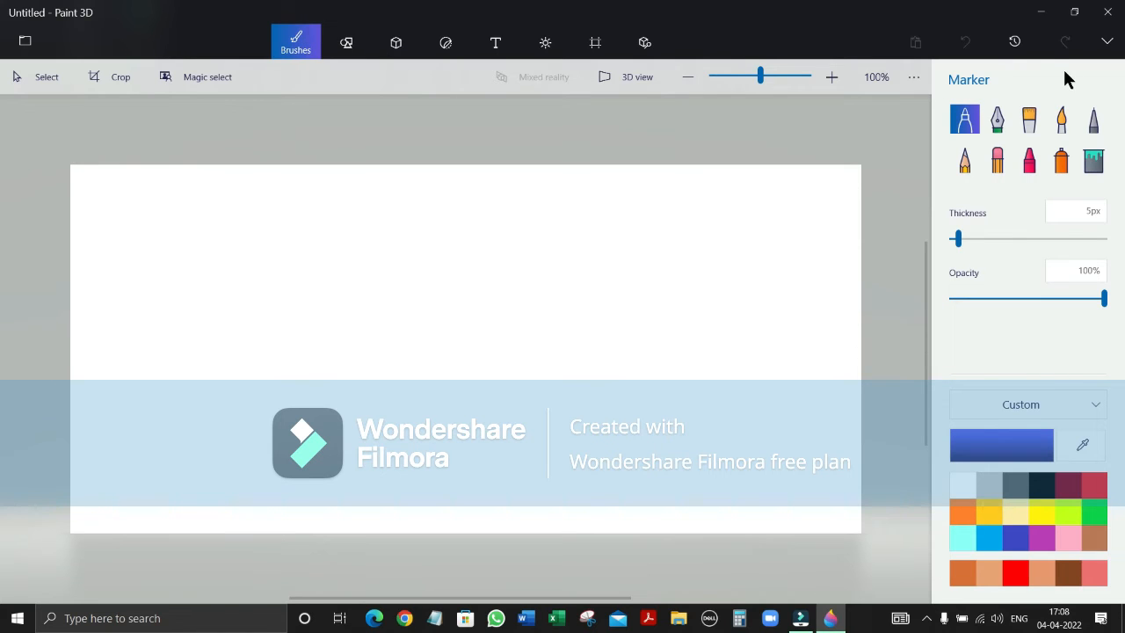
- Spray a soft yellow spot at the centre of the canvas using the Spray can with 300px thickness
left_click(1063, 160)
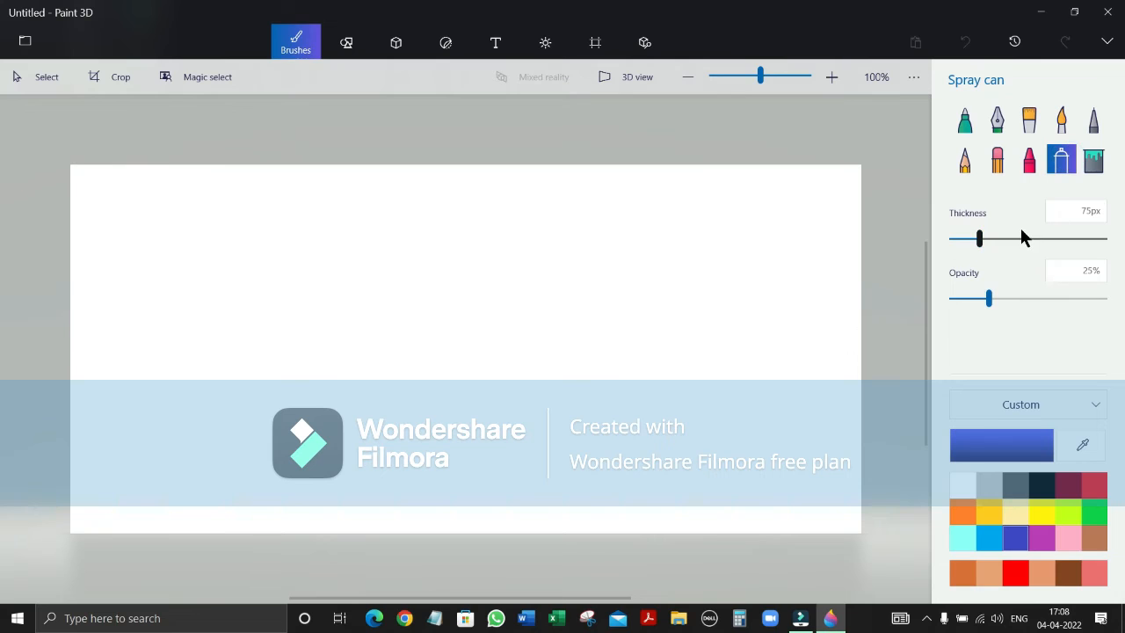
left_click_drag(1037, 240, 1111, 248)
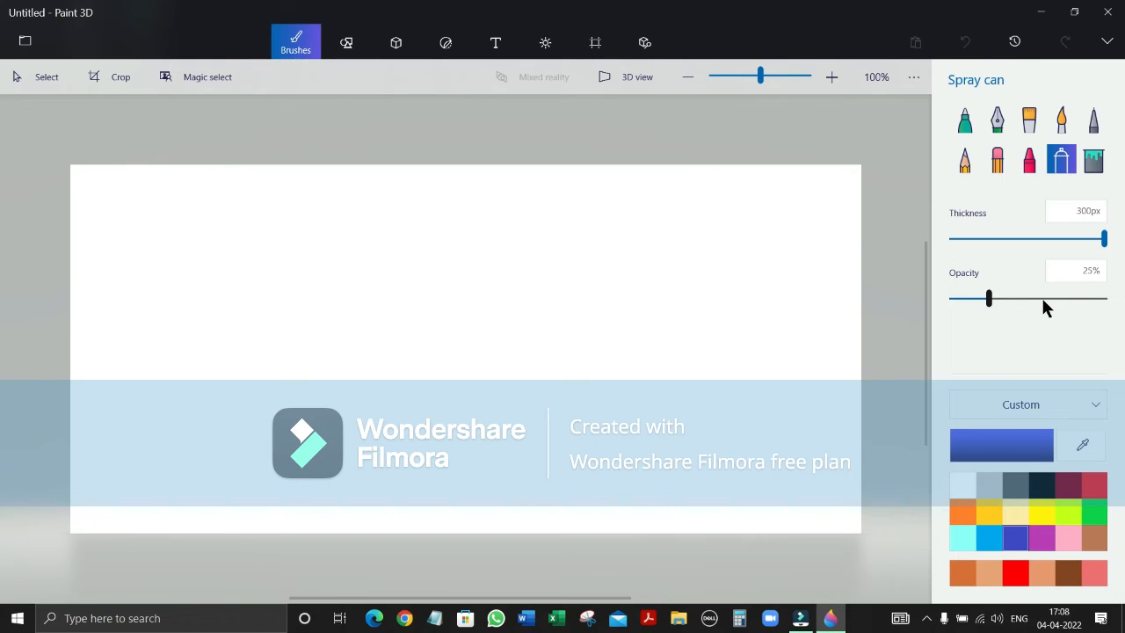
left_click(1046, 507)
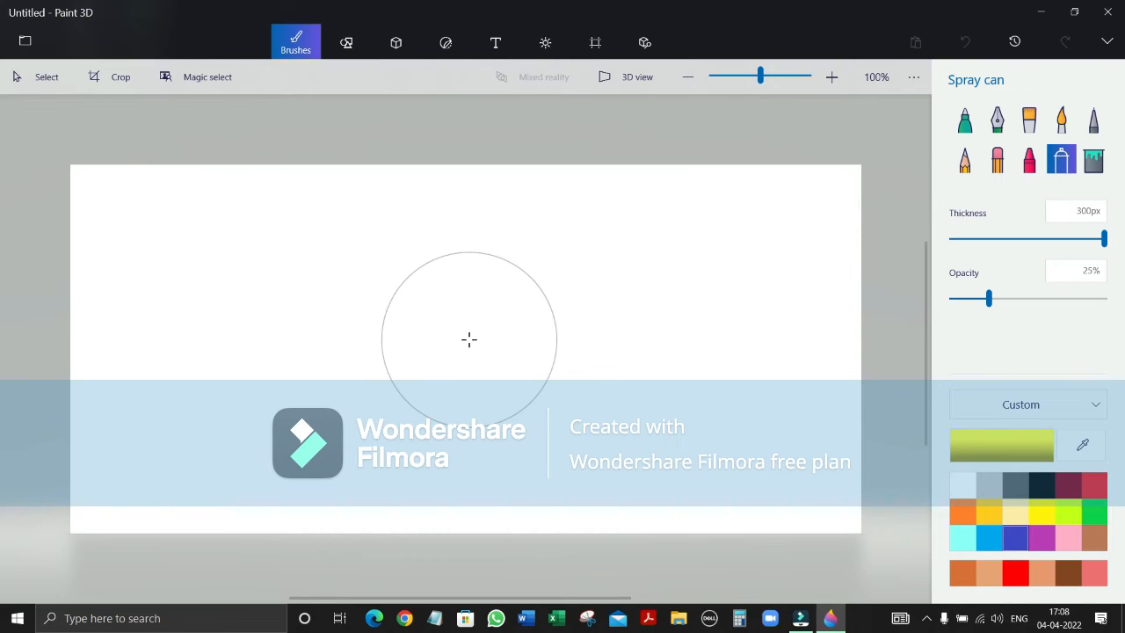
left_click_drag(469, 340, 468, 339)
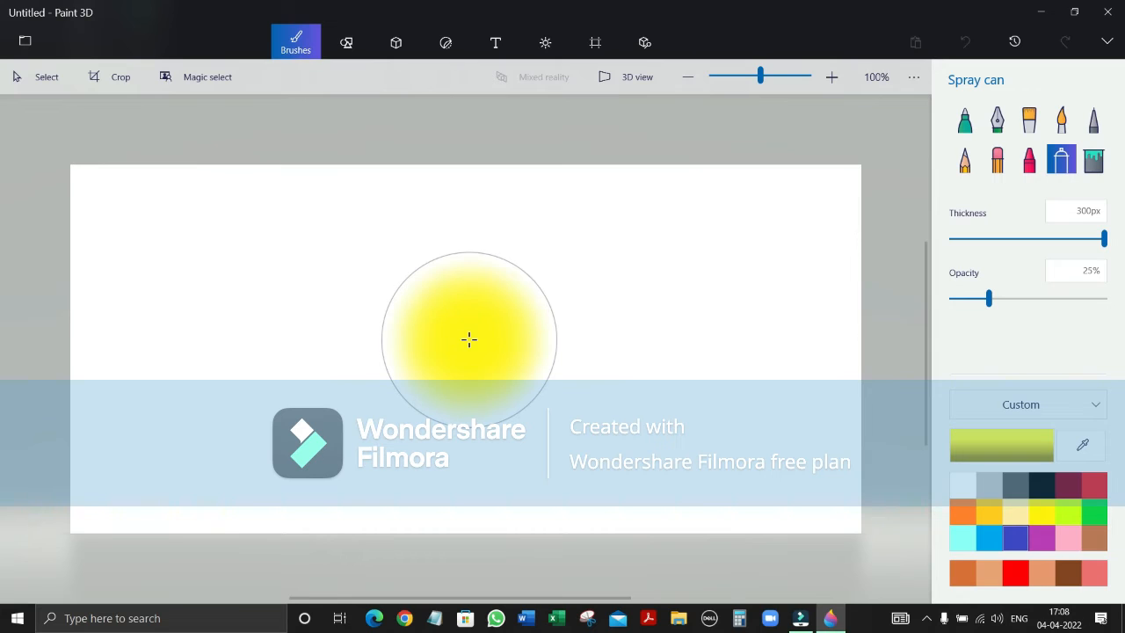
- Finish the yellow sun spot and spray orange and red over its centre with the Spray can
left_click_drag(468, 339, 468, 339)
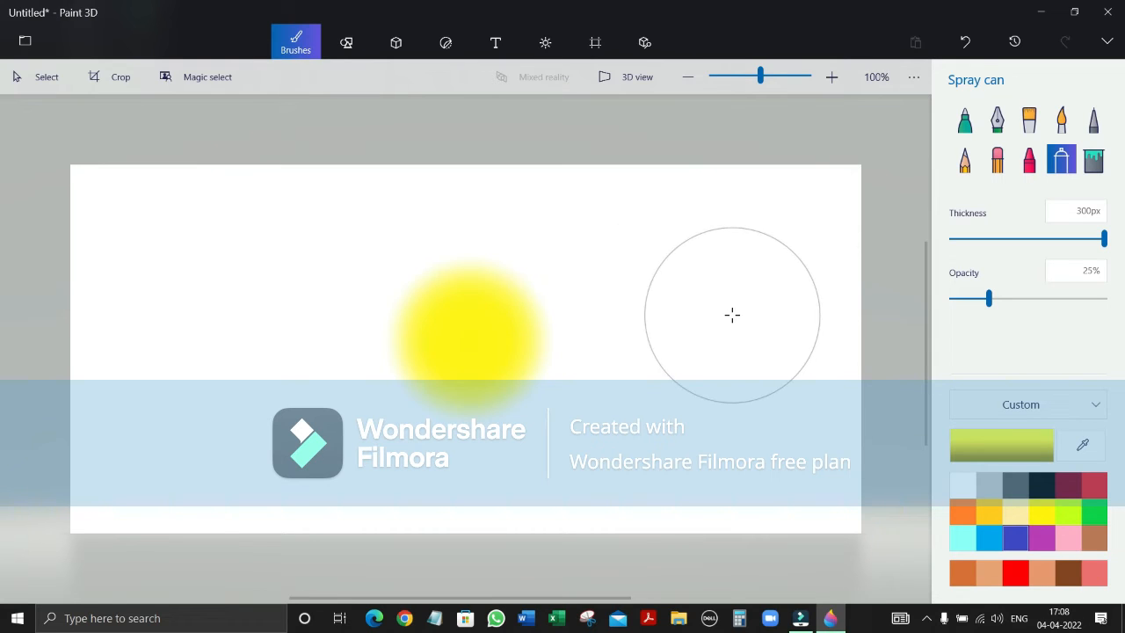
left_click(1095, 490)
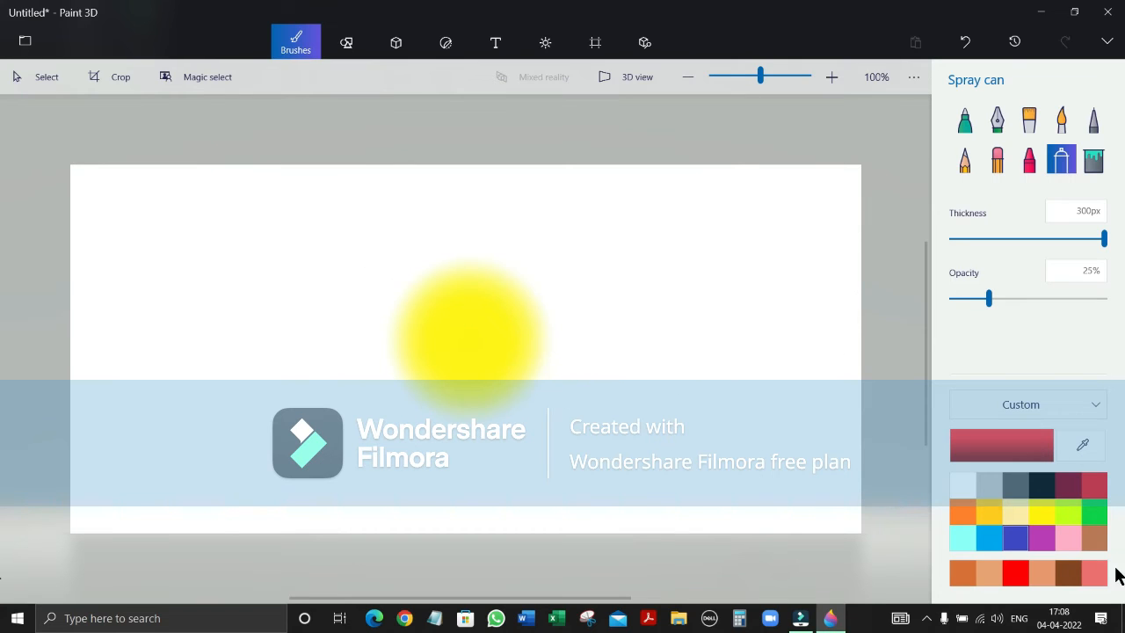
left_click(962, 513)
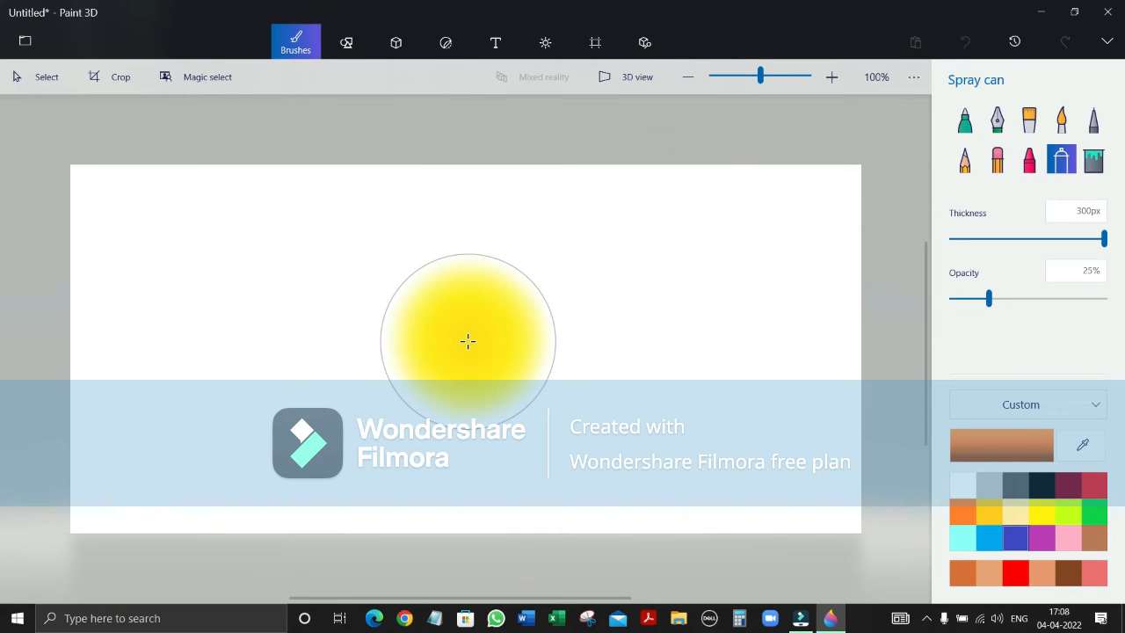
left_click(468, 340)
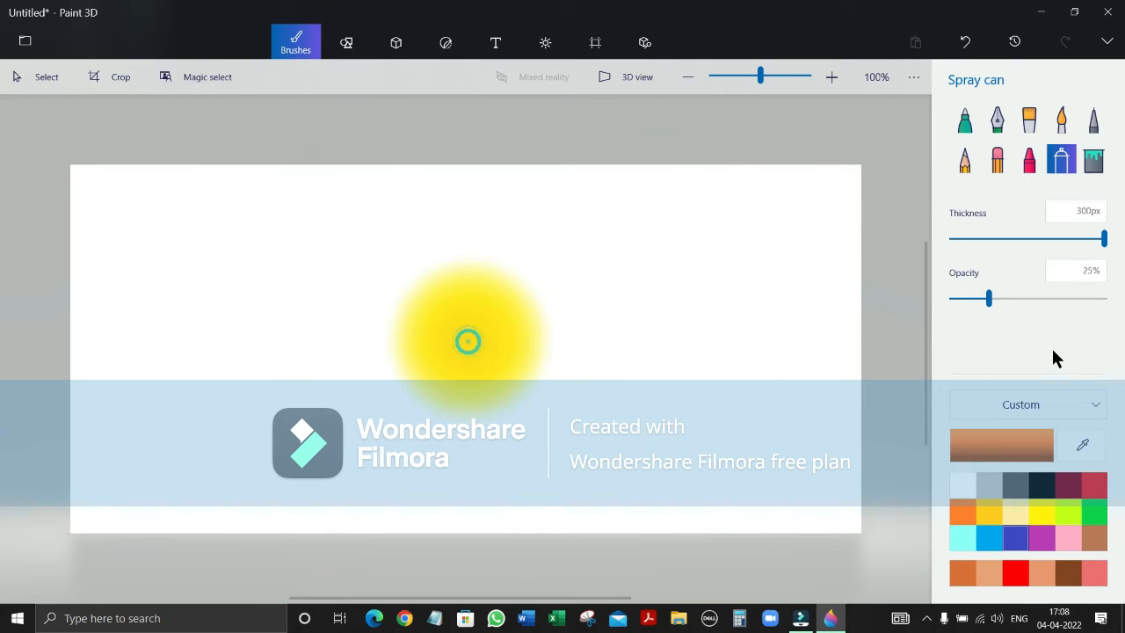
left_click(1094, 490)
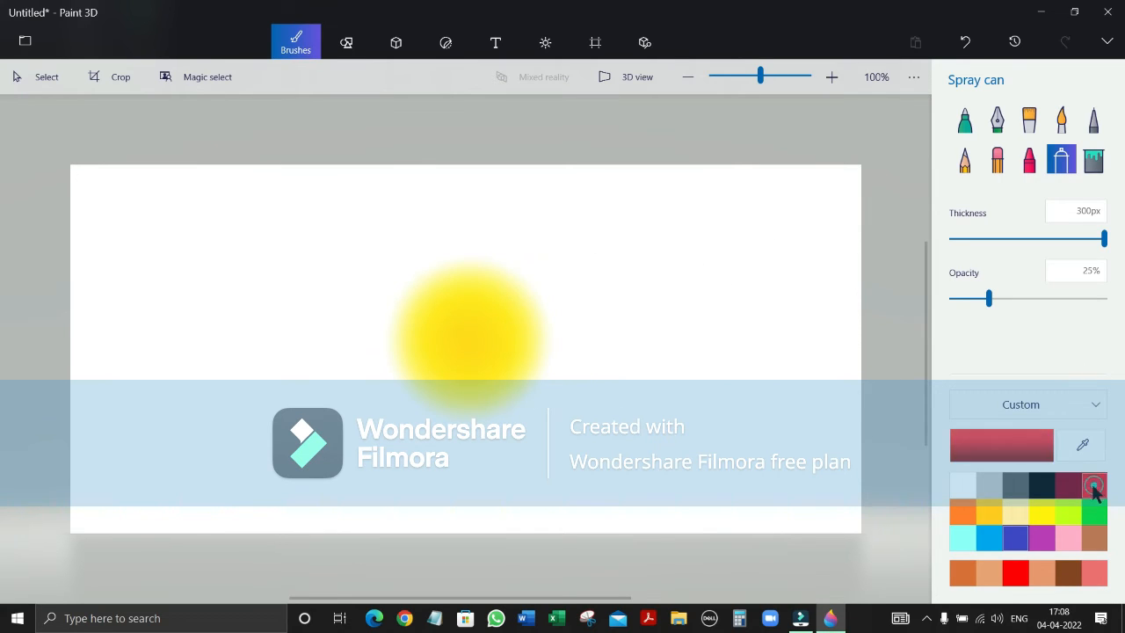
left_click(469, 344)
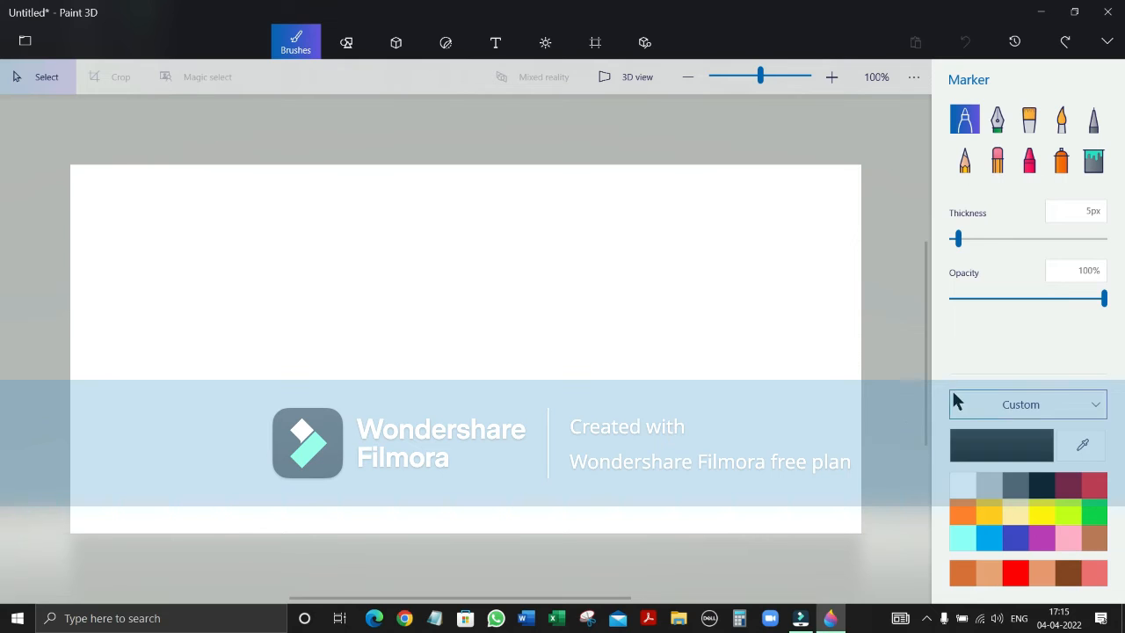
- Fill the whole blank canvas with black using the Fill tool at 100% tolerance
left_click(1091, 162)
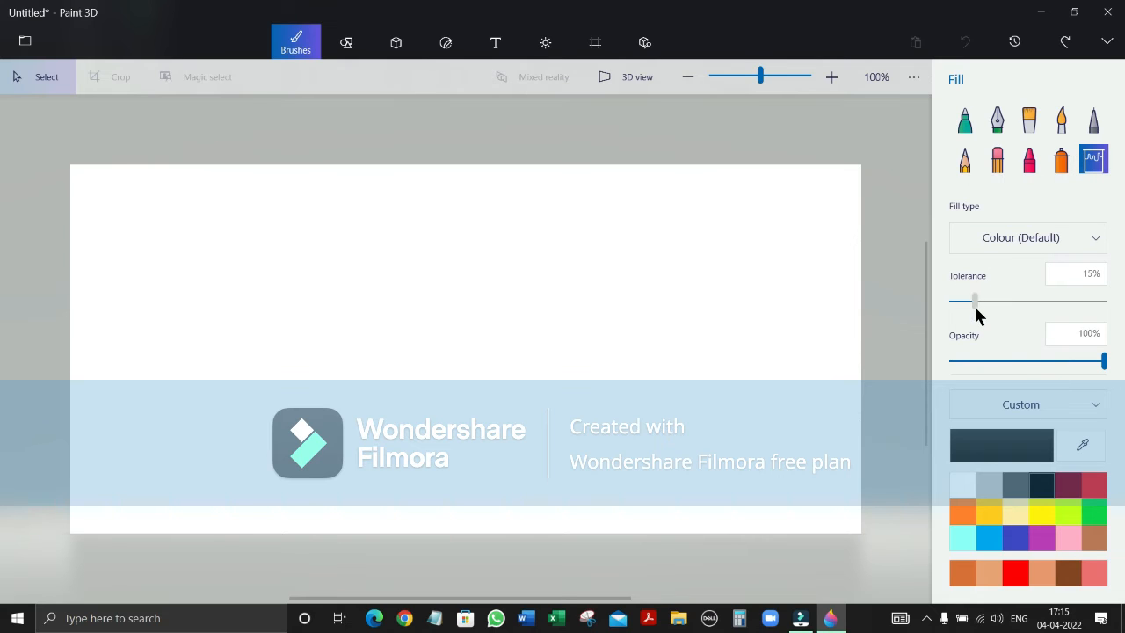
left_click_drag(975, 303, 1092, 327)
left_click(552, 340)
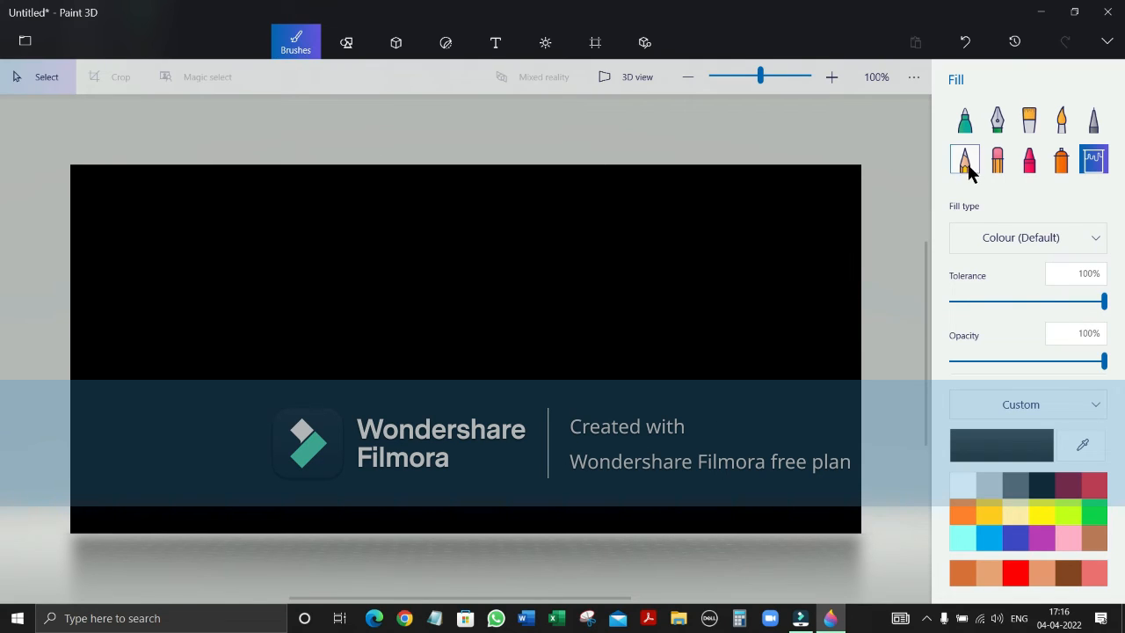
- Spray a soft white glow at the centre of the black canvas using the Spray can at 300px thickness
left_click(1061, 161)
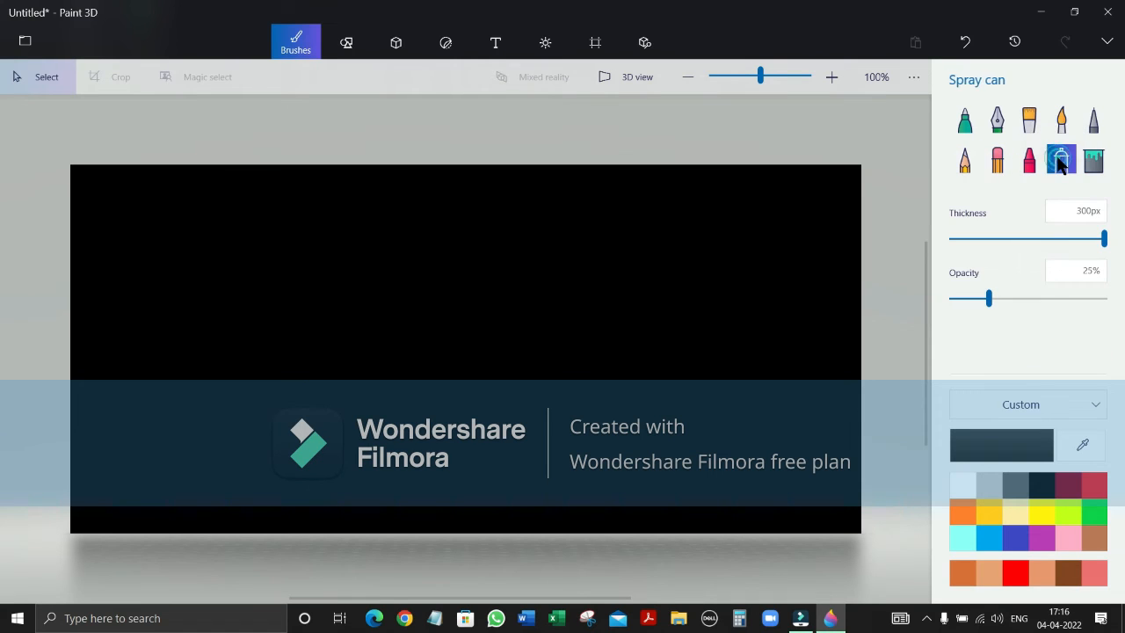
left_click(960, 484)
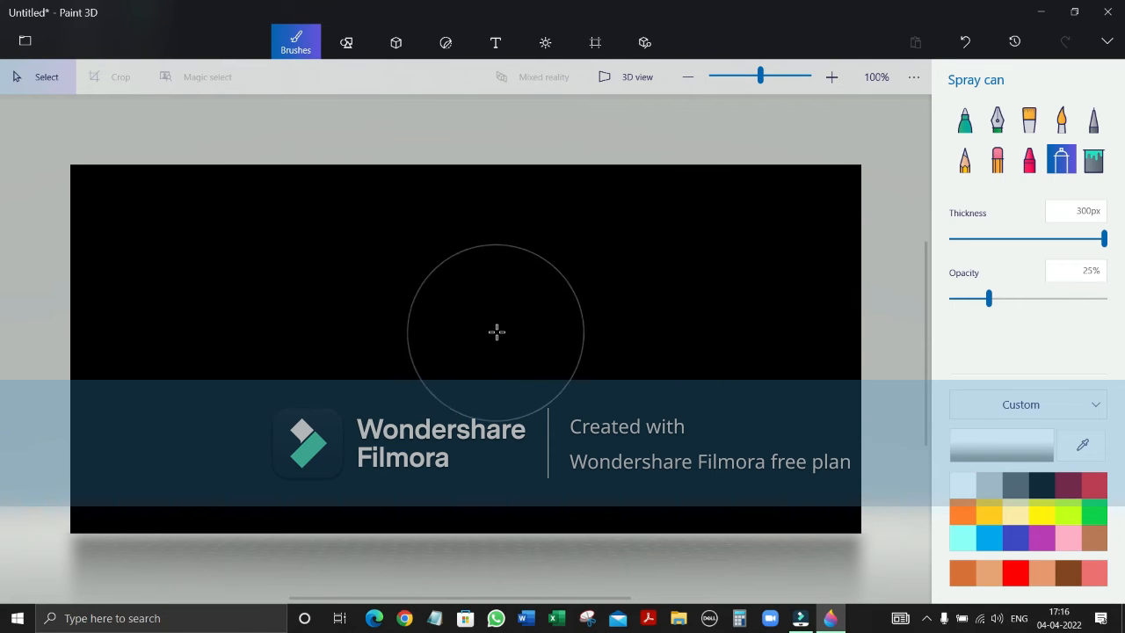
left_click_drag(496, 332, 497, 332)
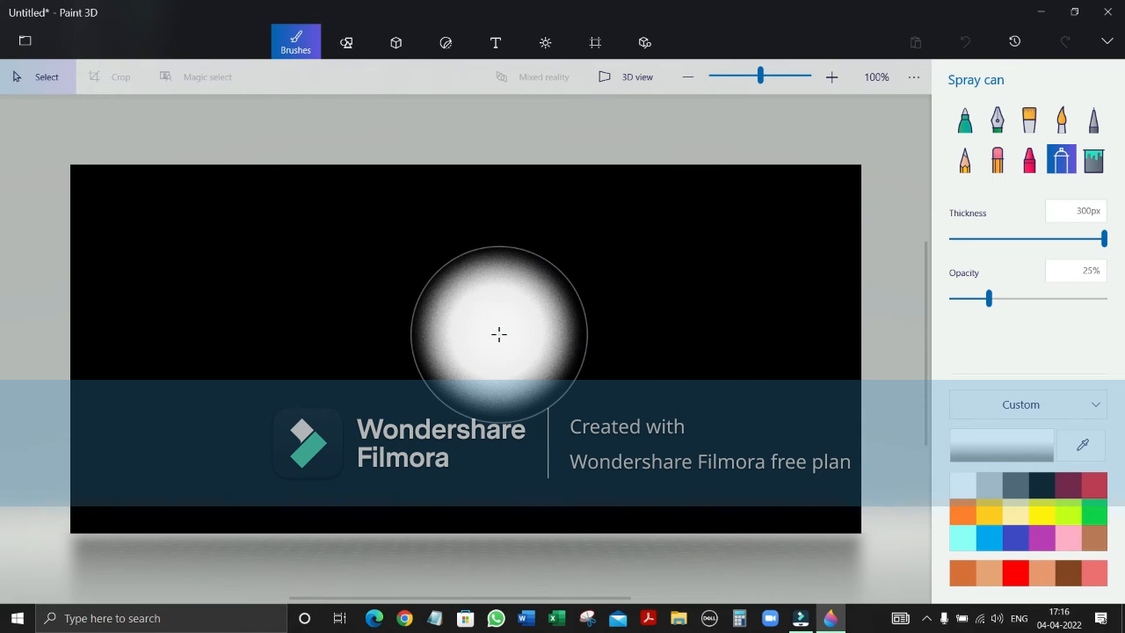
left_click(498, 334)
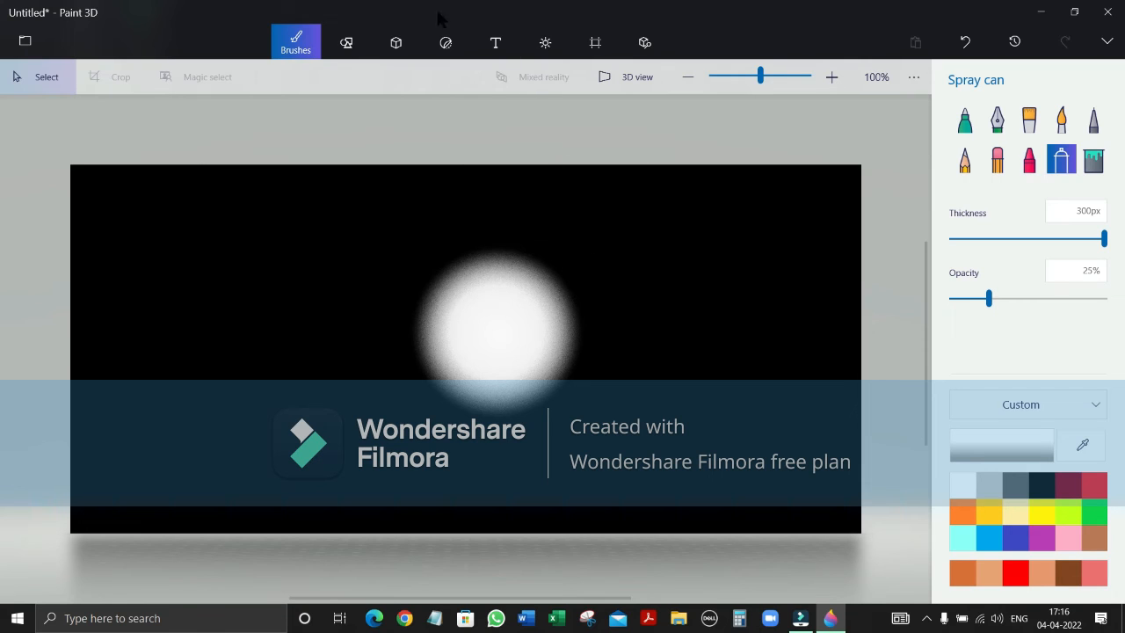
- Add a white 3D sphere, then resize and centre it over the white glow so a soft halo surrounds it
left_click(397, 43)
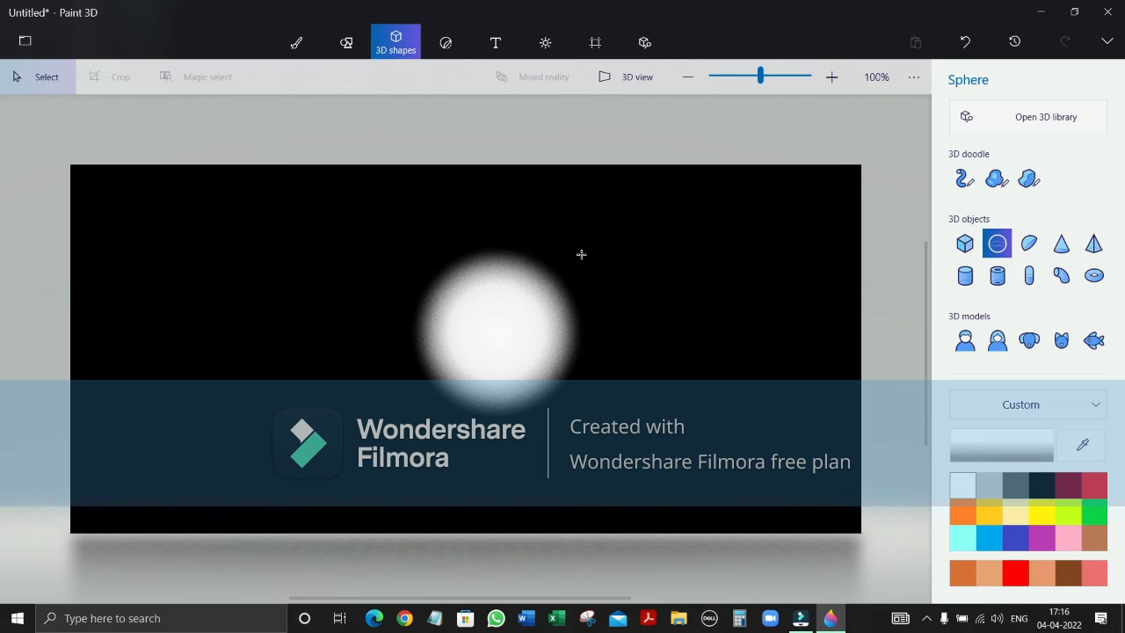
left_click_drag(355, 234, 480, 351)
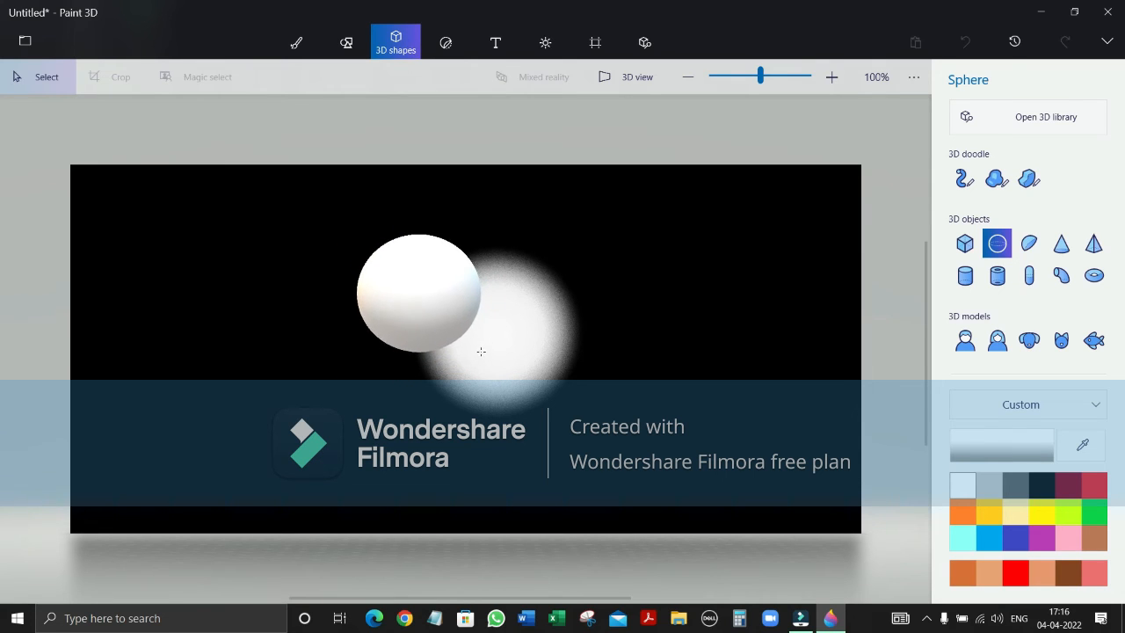
left_click_drag(416, 291, 495, 333)
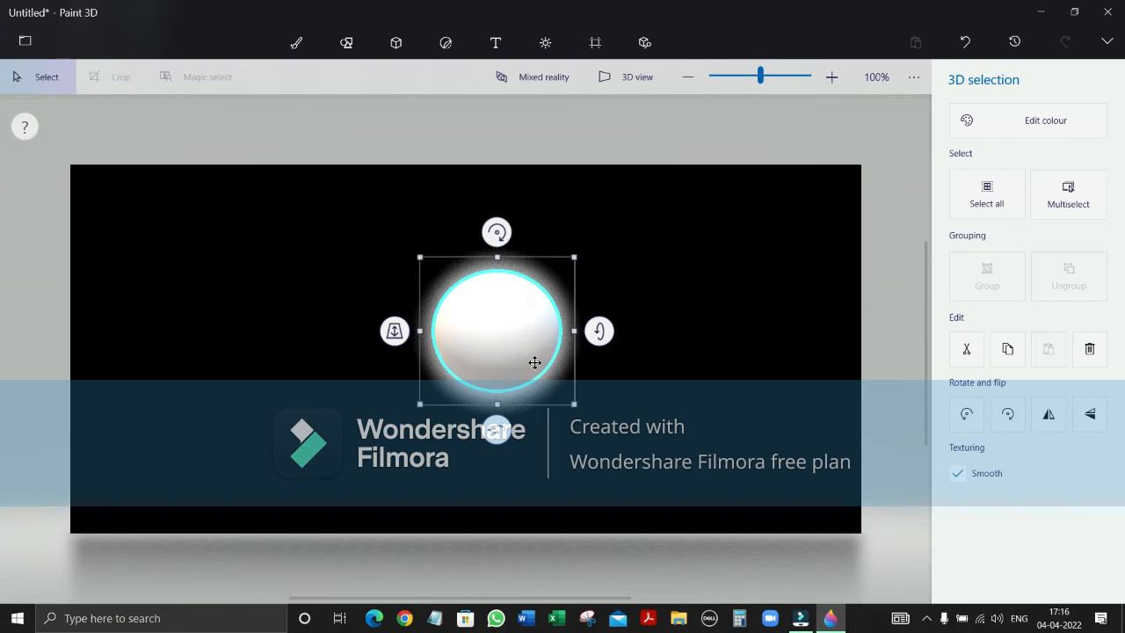
left_click(571, 403)
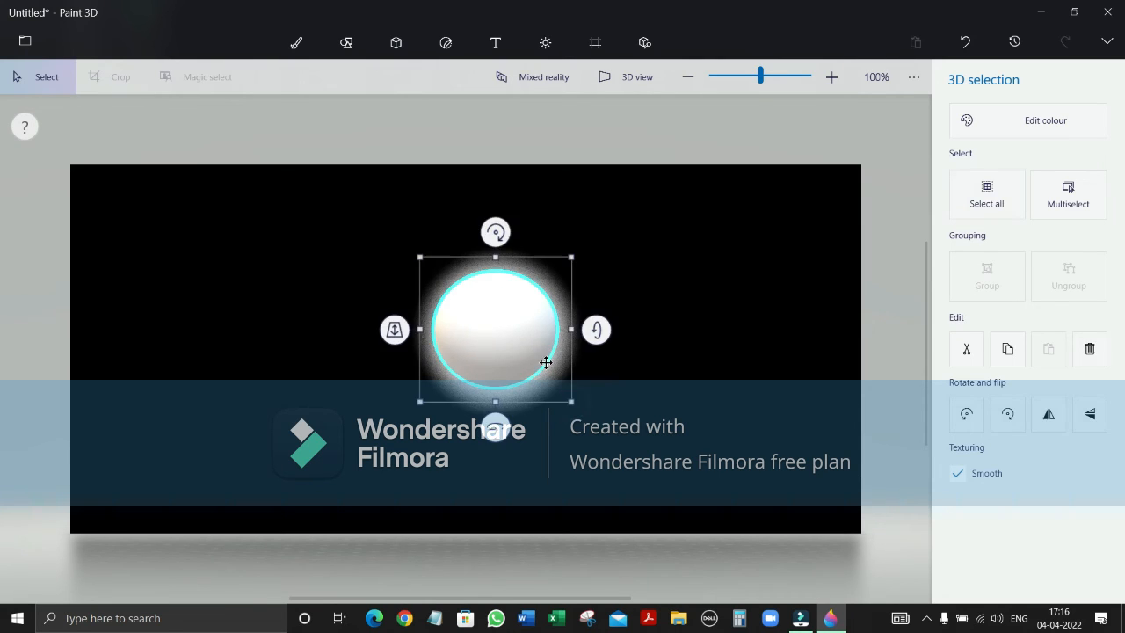
left_click_drag(504, 336, 506, 339)
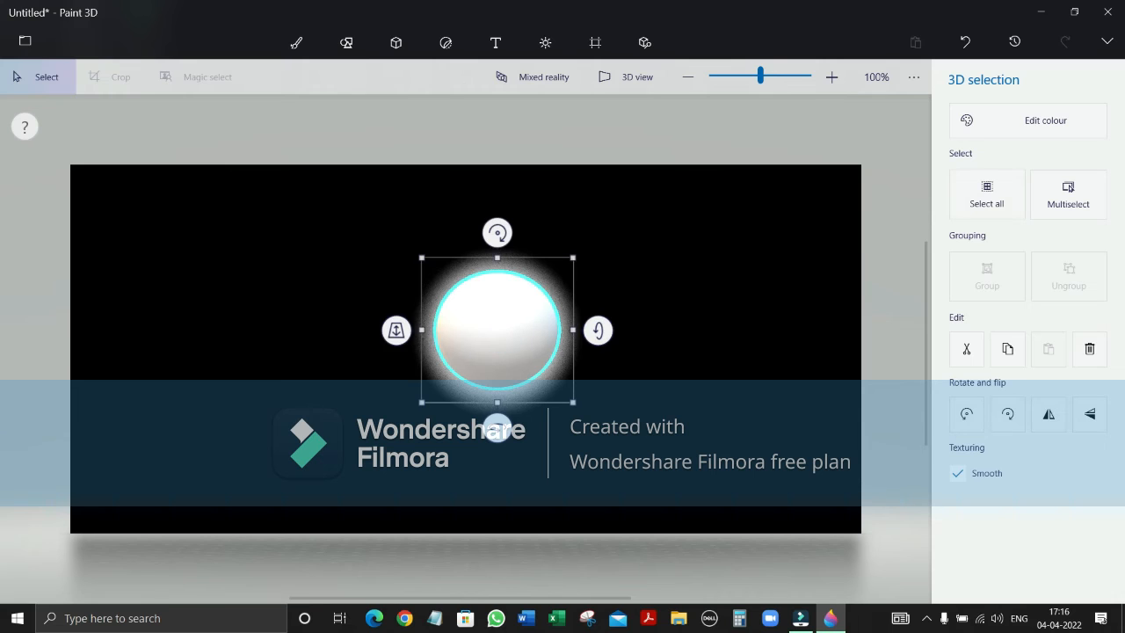
left_click(658, 351)
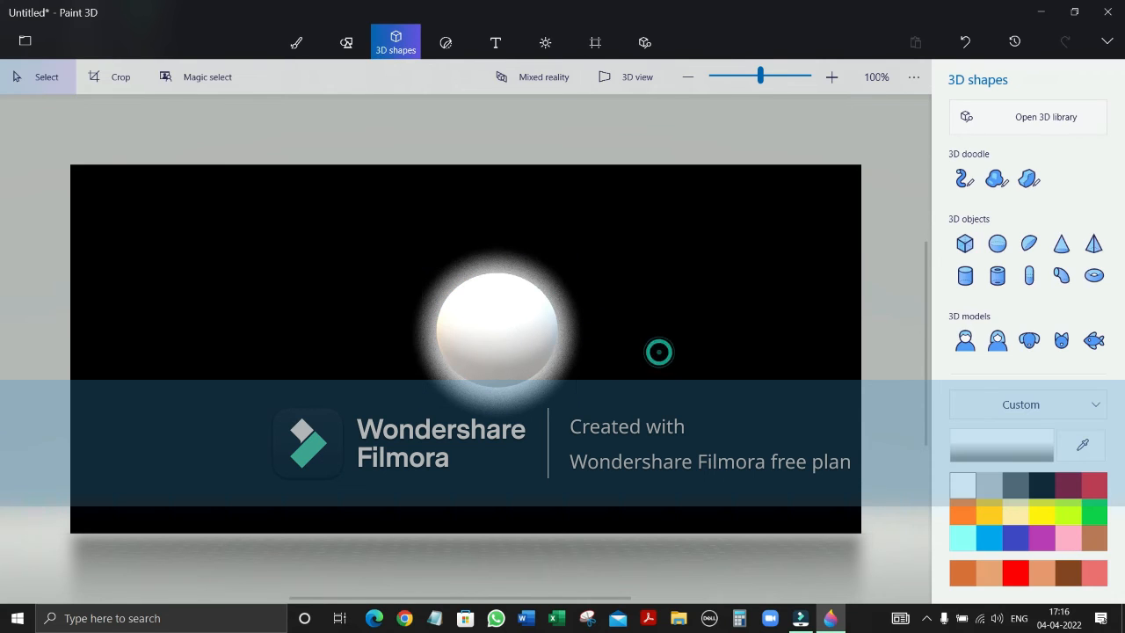
- Apply the Concrete texture over the front of the white sphere
left_click(450, 48)
left_click(998, 208)
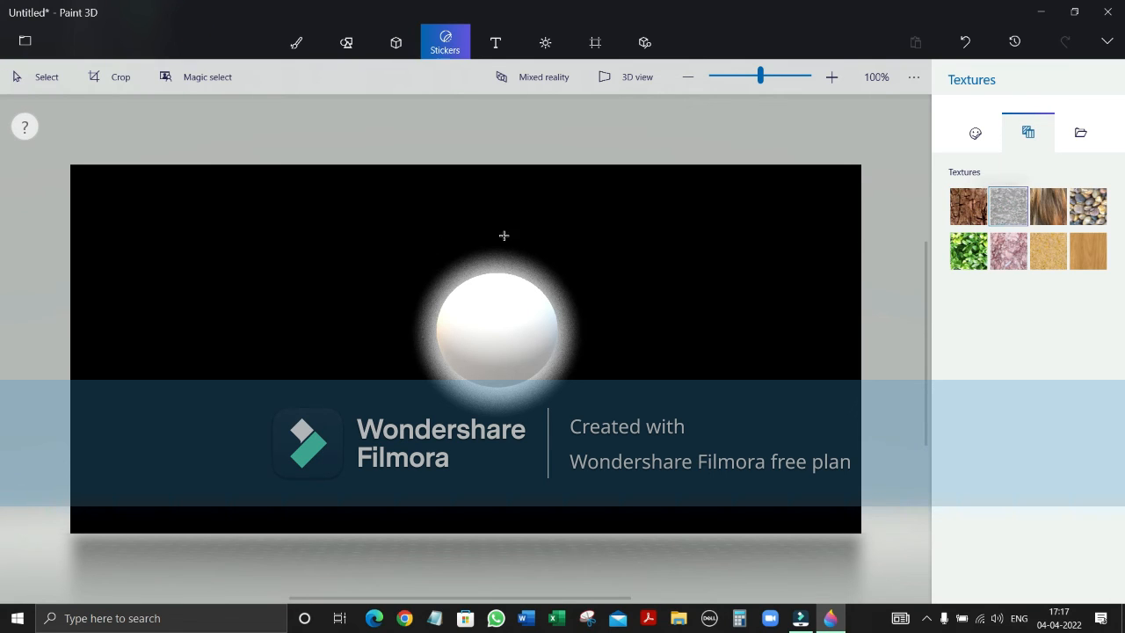
left_click_drag(254, 204, 637, 450)
key("Delete")
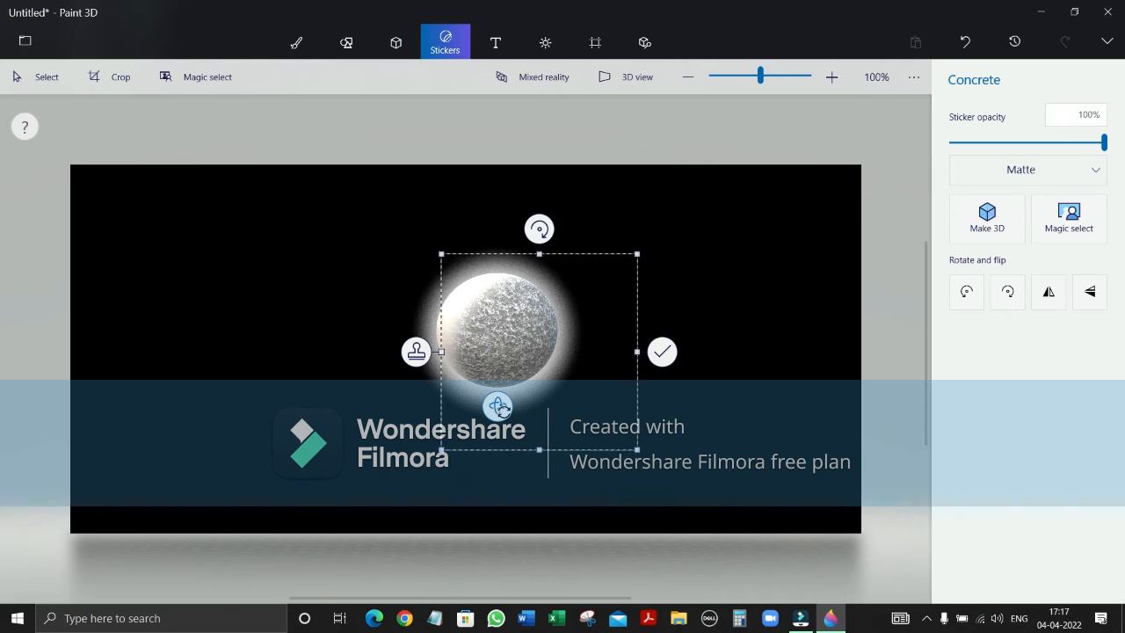
left_click_drag(498, 405, 562, 422)
left_click(660, 353)
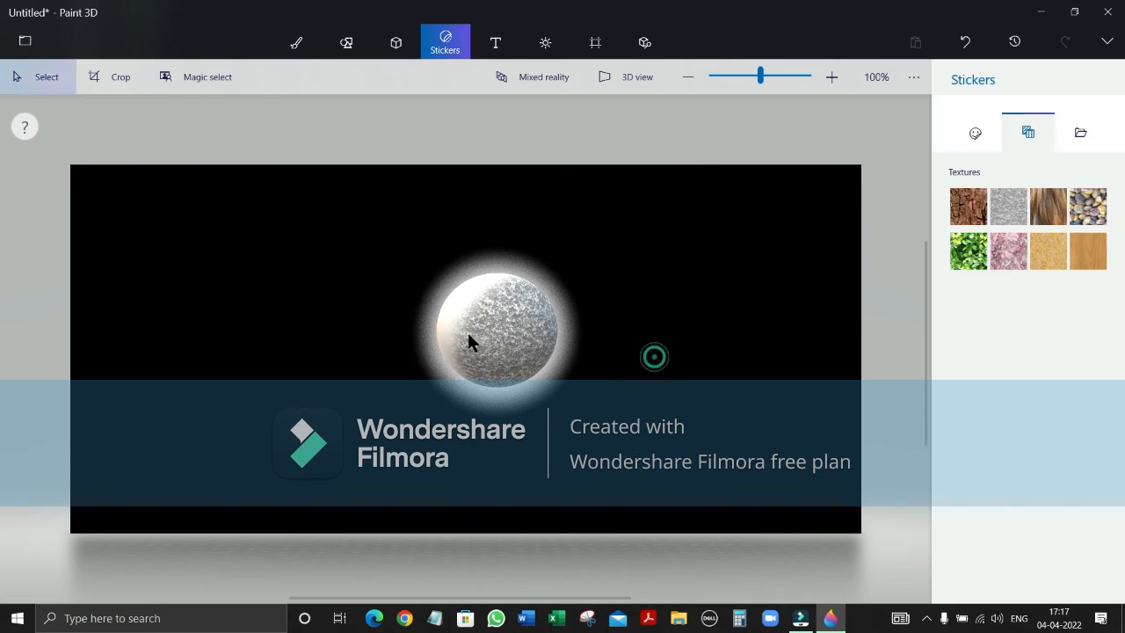
- Rotate the sphere about its vertical axis to bring its untextured white side to the front
left_click(467, 332)
left_click_drag(498, 437, 562, 427)
left_click(546, 42)
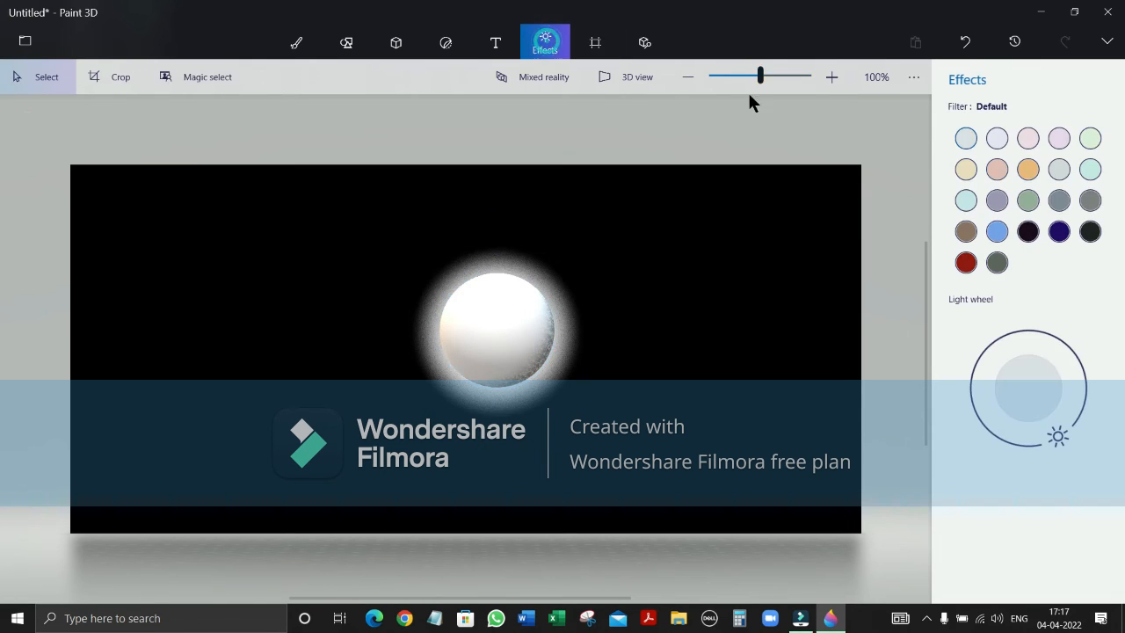
left_click(446, 43)
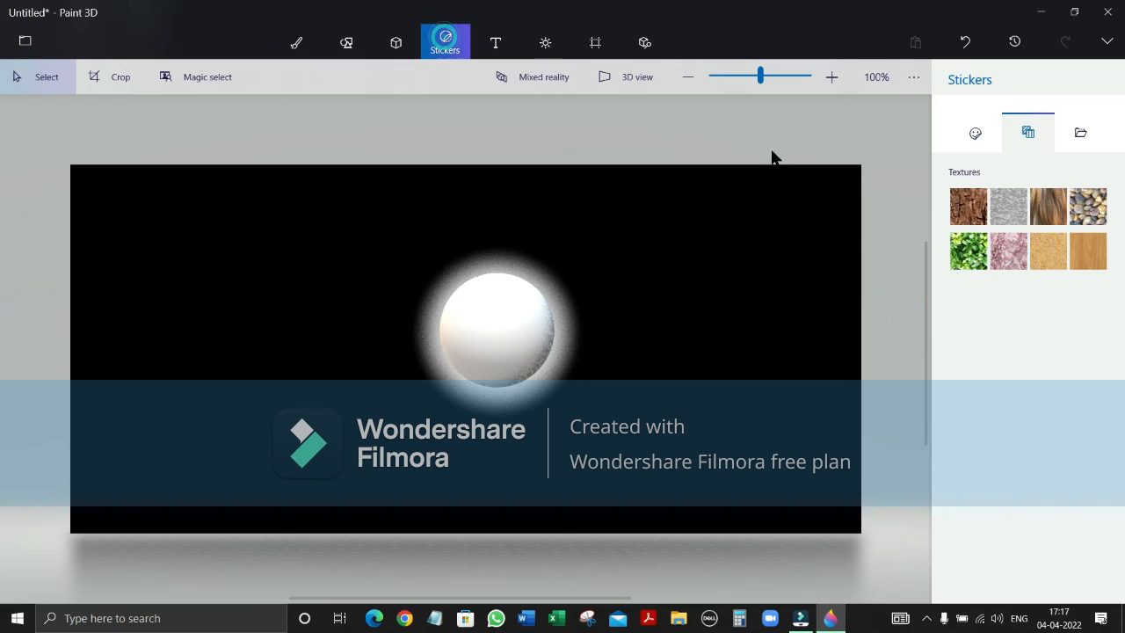
left_click(507, 324)
left_click_drag(497, 434, 504, 430)
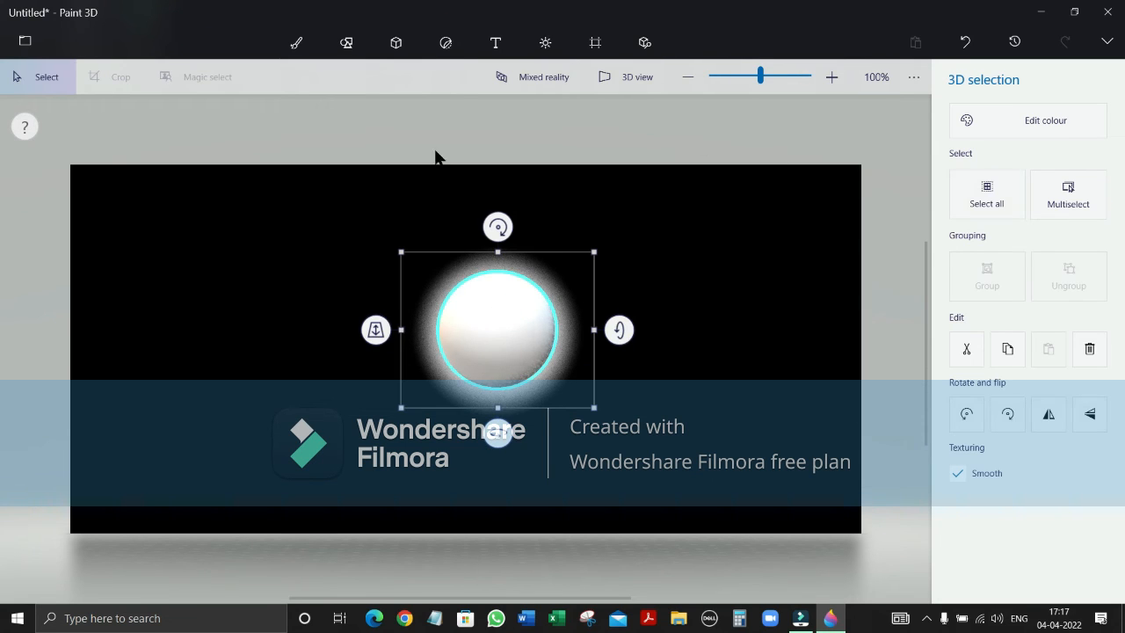
- Cover the sphere's exposed white side with the Concrete texture
left_click(445, 43)
left_click(1011, 216)
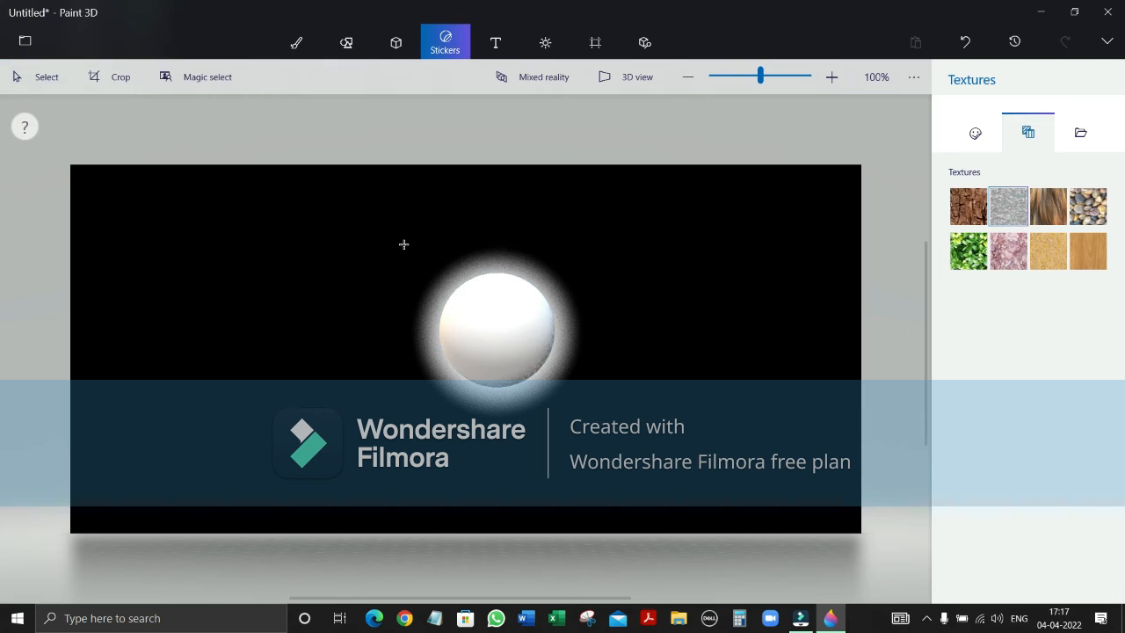
left_click_drag(403, 244, 559, 421)
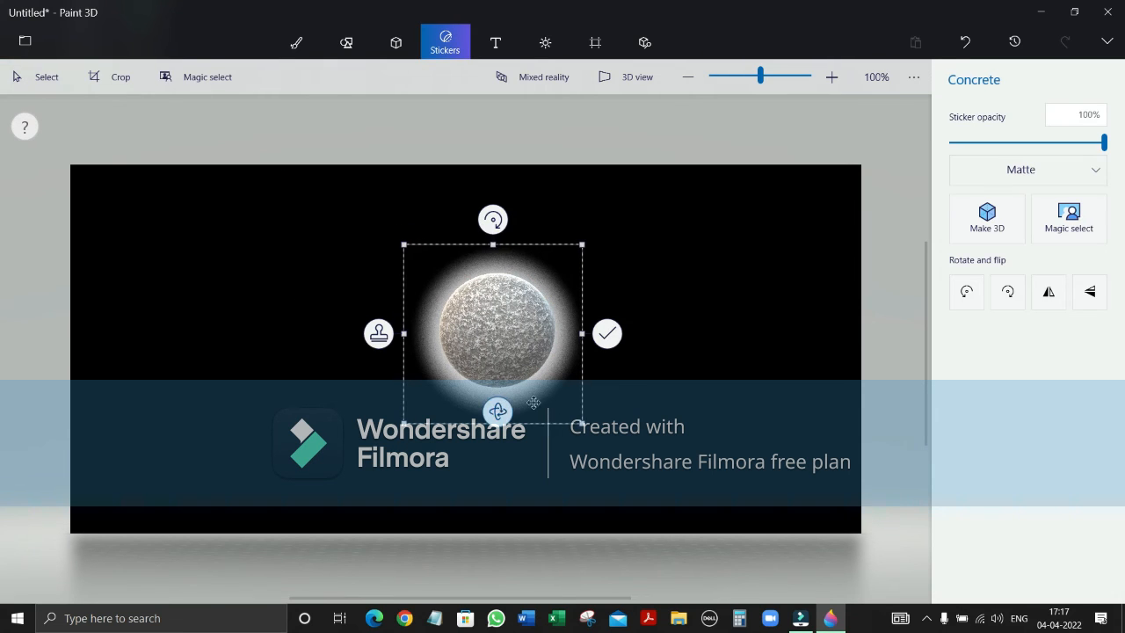
mouse_move(506, 406)
left_mouse_down()
mouse_move(451, 409)
mouse_move(563, 382)
mouse_move(602, 328)
mouse_move(508, 411)
mouse_move(469, 351)
mouse_move(513, 394)
mouse_move(497, 426)
left_mouse_up()
left_click(607, 334)
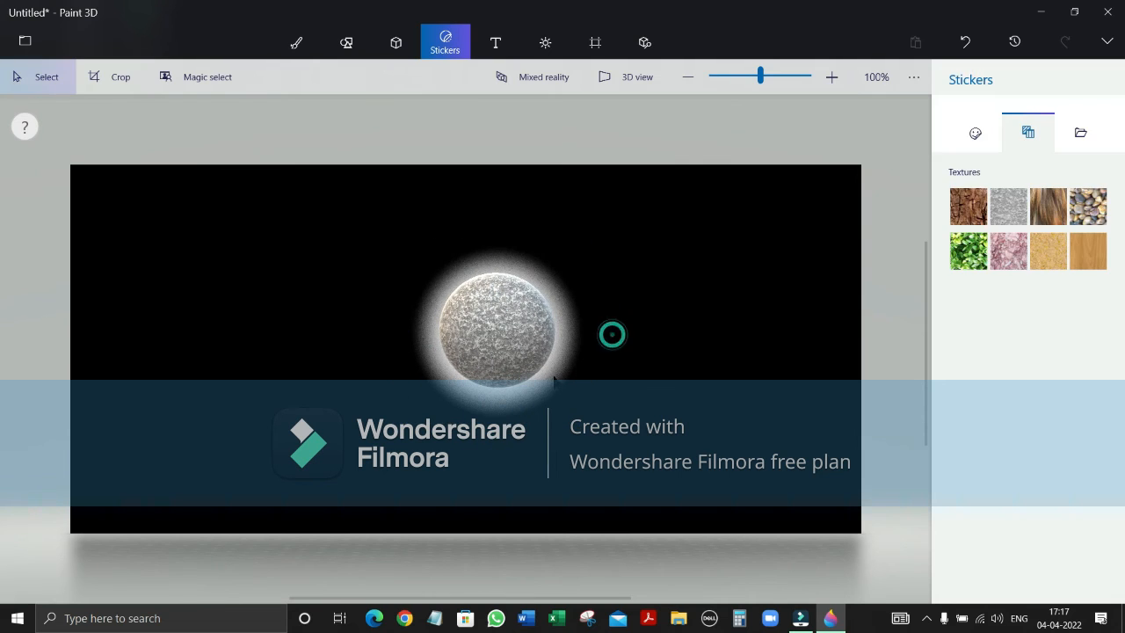
- Tilt the sphere about its horizontal axis and cover the exposed pale band with the Concrete texture
left_click(490, 352)
left_click_drag(630, 328, 623, 422)
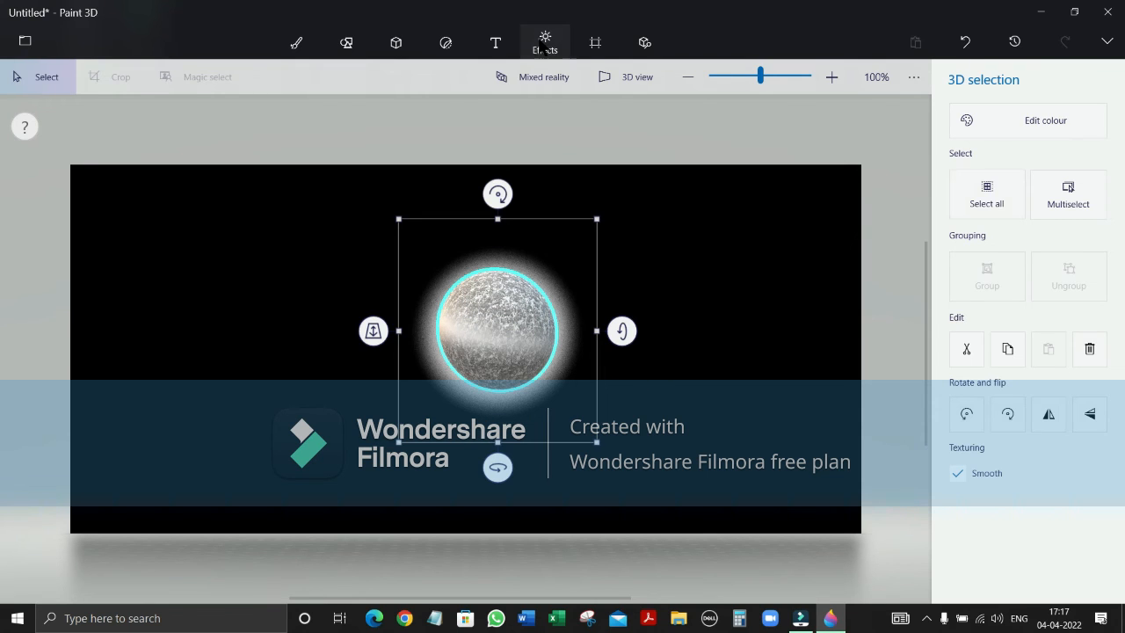
left_click(545, 42)
left_click(445, 42)
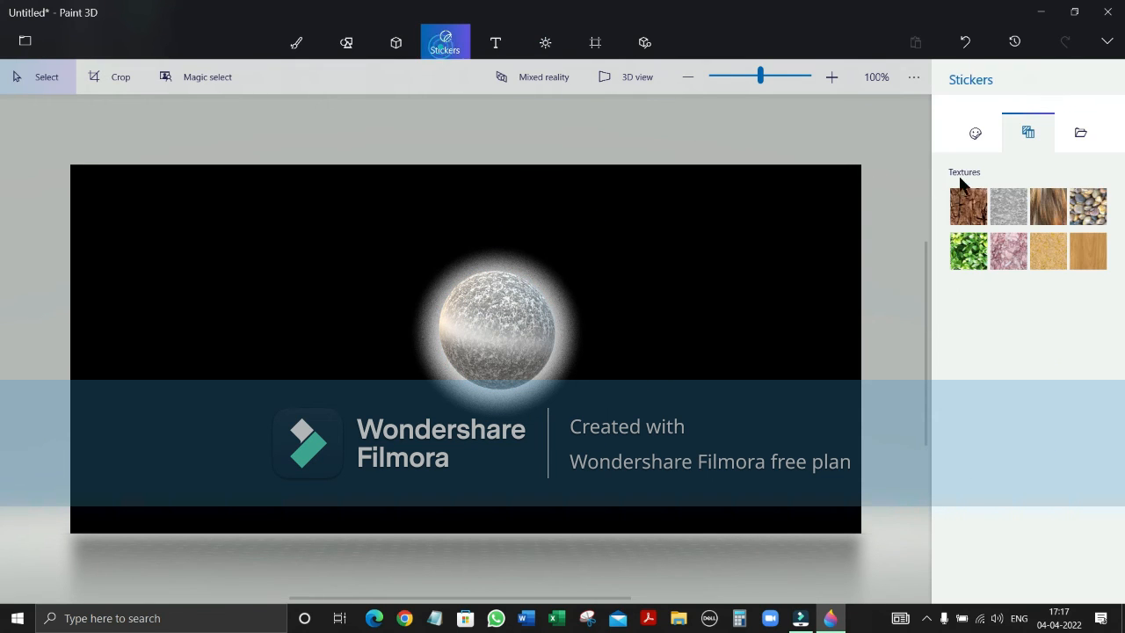
left_click(998, 216)
left_click_drag(403, 249, 601, 448)
left_click(626, 349)
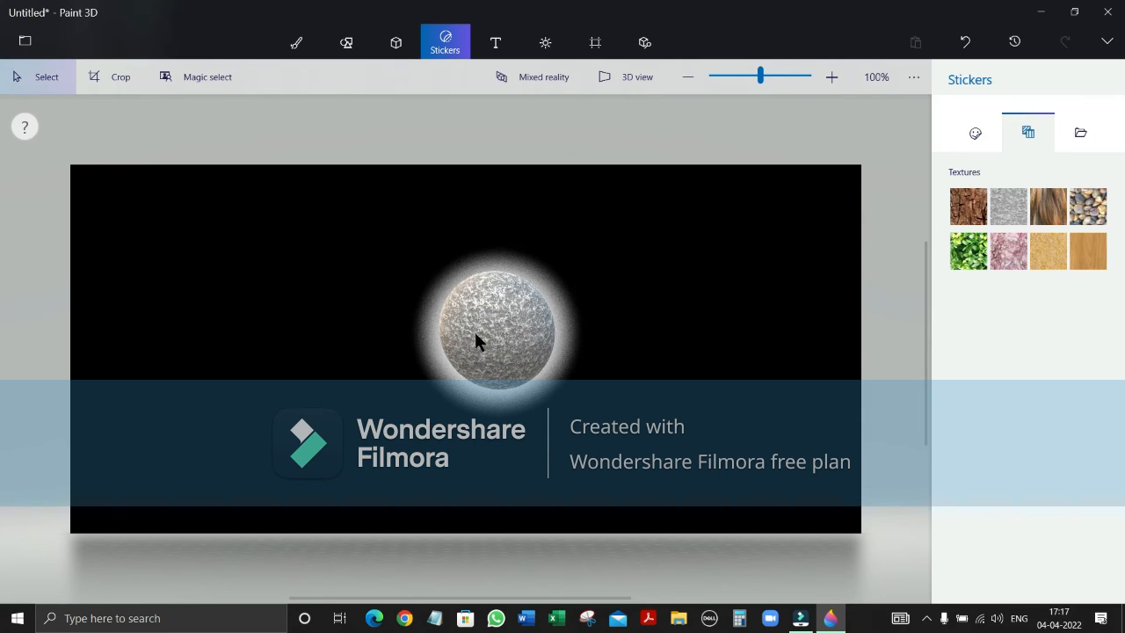
- Turn the sphere 137° about its vertical axis and cover the remaining pale patch with the Concrete texture
left_click(474, 329)
left_click_drag(497, 466, 626, 465)
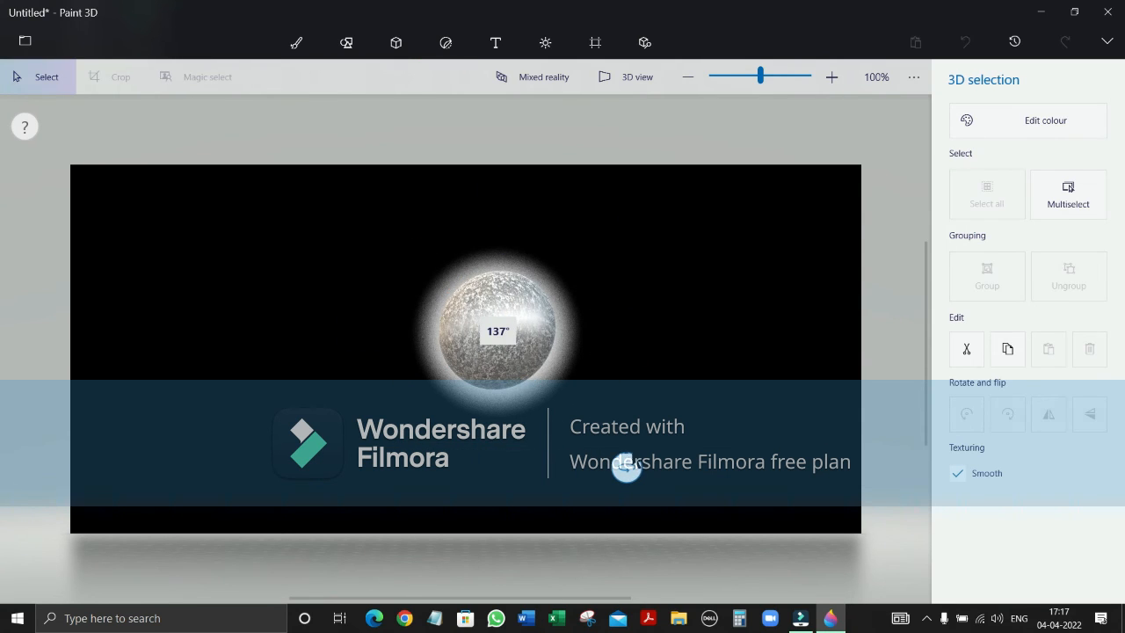
left_click(395, 44)
left_click(445, 42)
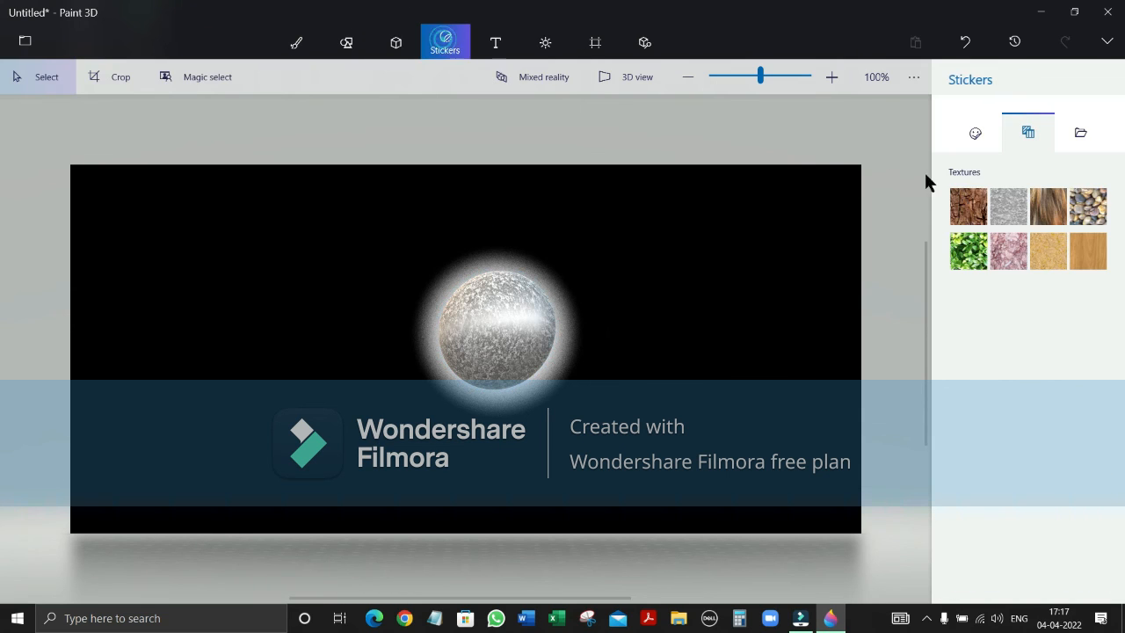
left_click(995, 204)
left_click_drag(387, 246, 594, 452)
left_click(618, 351)
- Rotate the textured sphere about its vertical and horizontal axes to bring a fully covered face forward, and deselect it
left_click(477, 323)
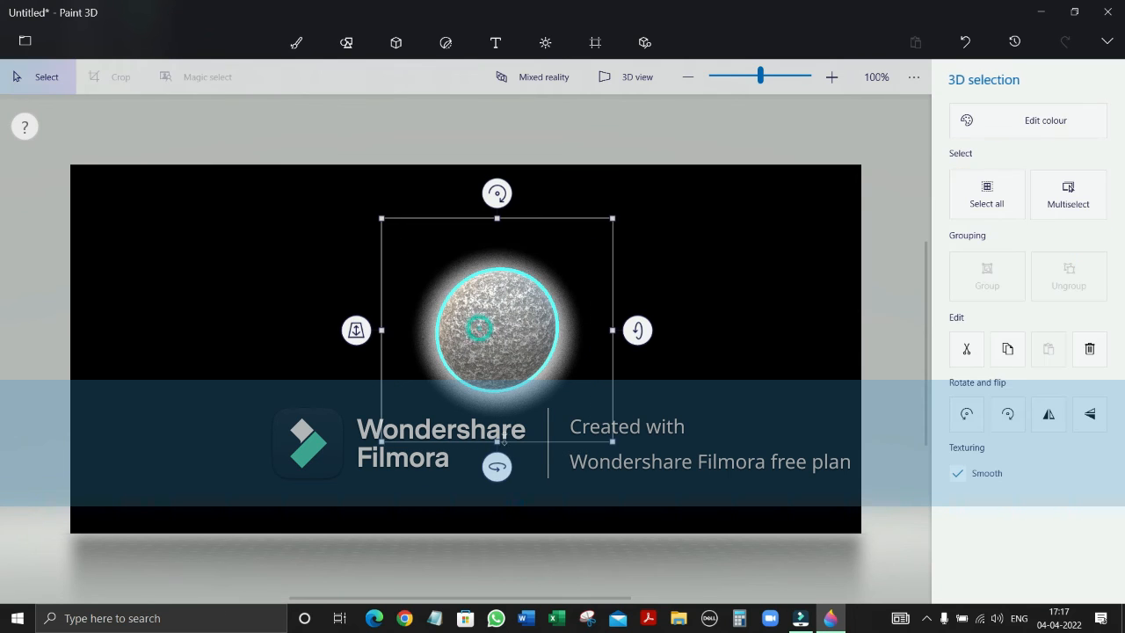
left_click_drag(497, 463, 306, 376)
left_click_drag(632, 330, 631, 389)
left_click(718, 348)
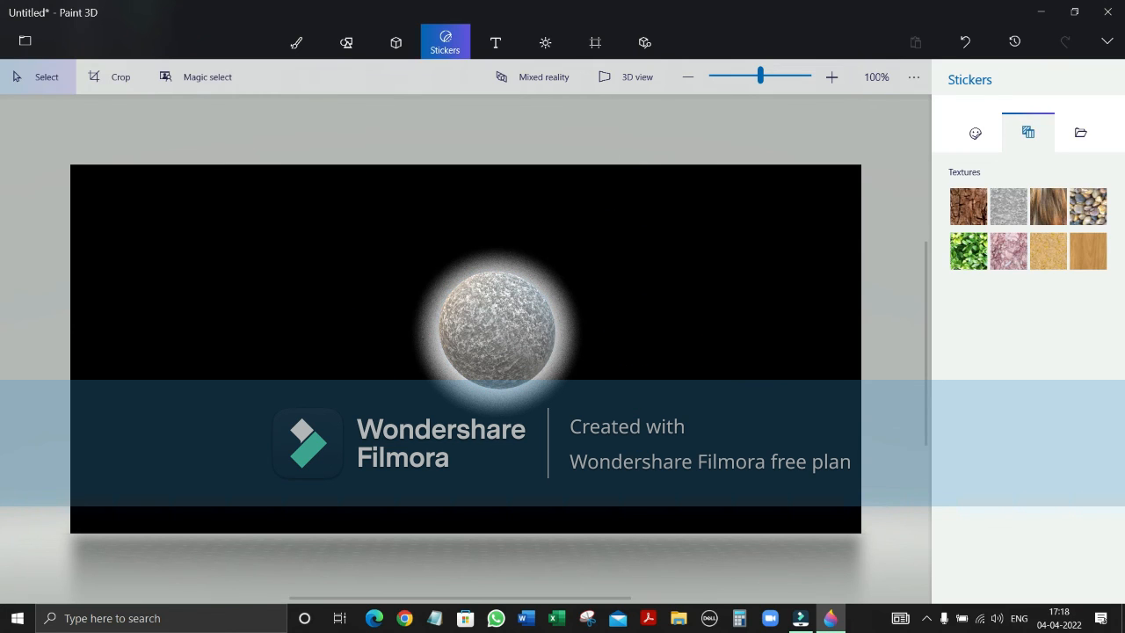